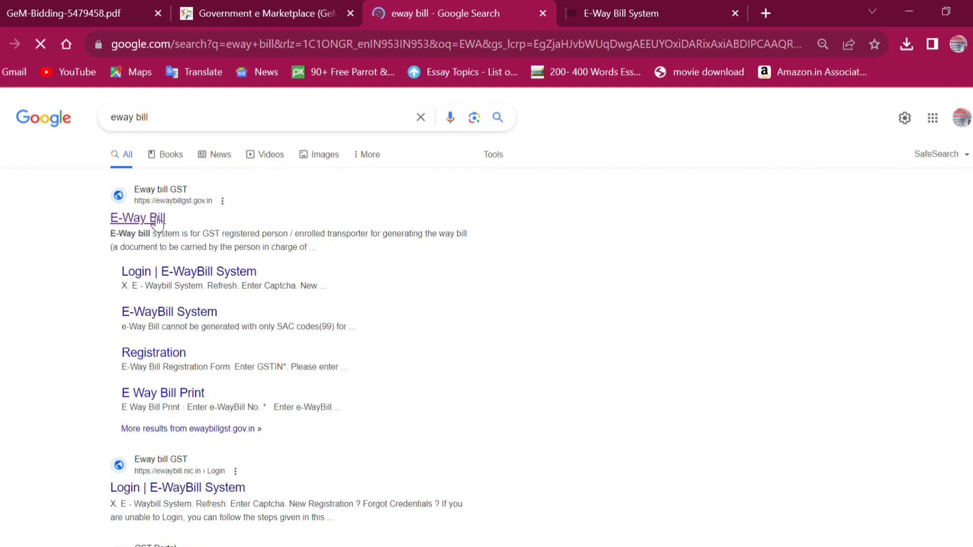
Open the official ewaybillgst.gov.in E-Way Bill result from the Google search.
{"action": "left_click", "coordinate": [640, 11]}
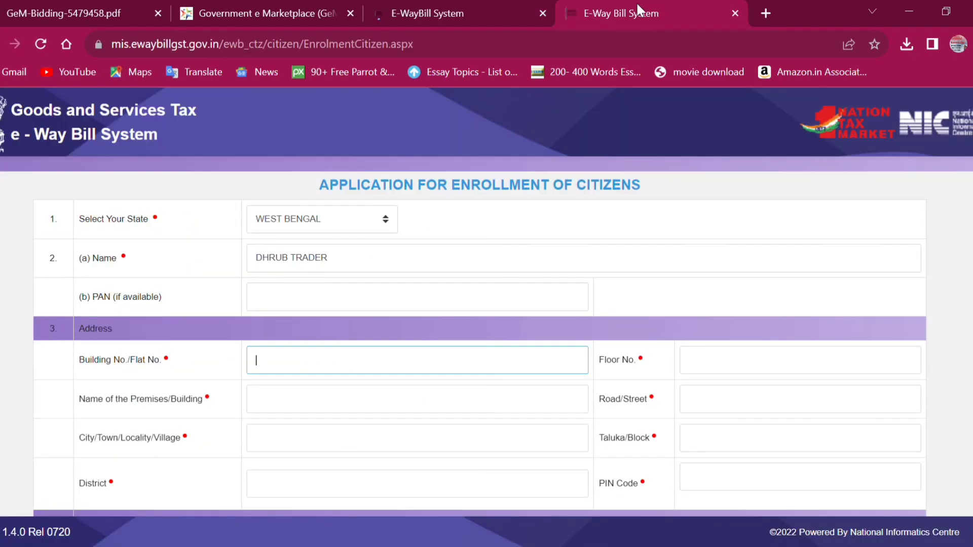
Go to E-Way Bill For Citizens, close the extra portal tabs, and choose Generate New EWB.
{"action": "left_click", "coordinate": [437, 18]}
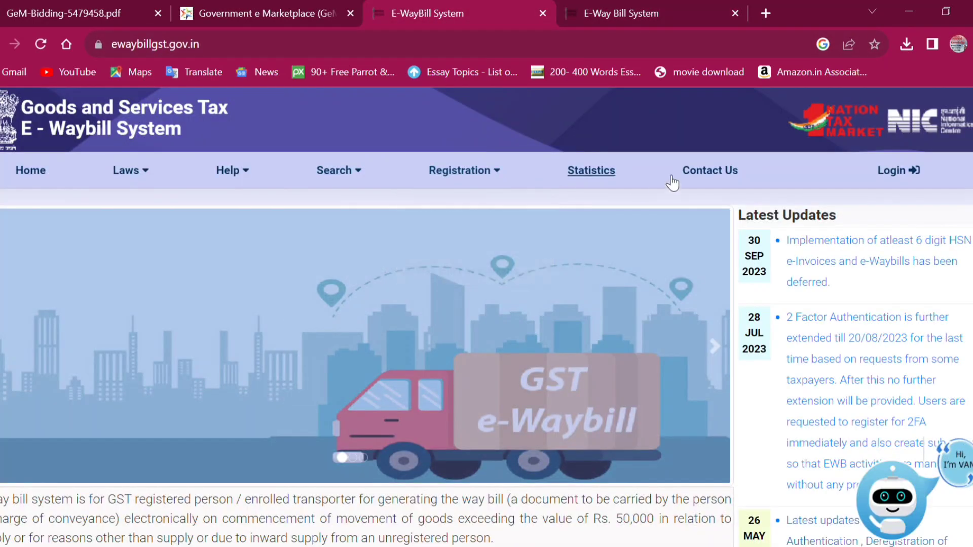
{"action": "mouse_move", "coordinate": [494, 186]}
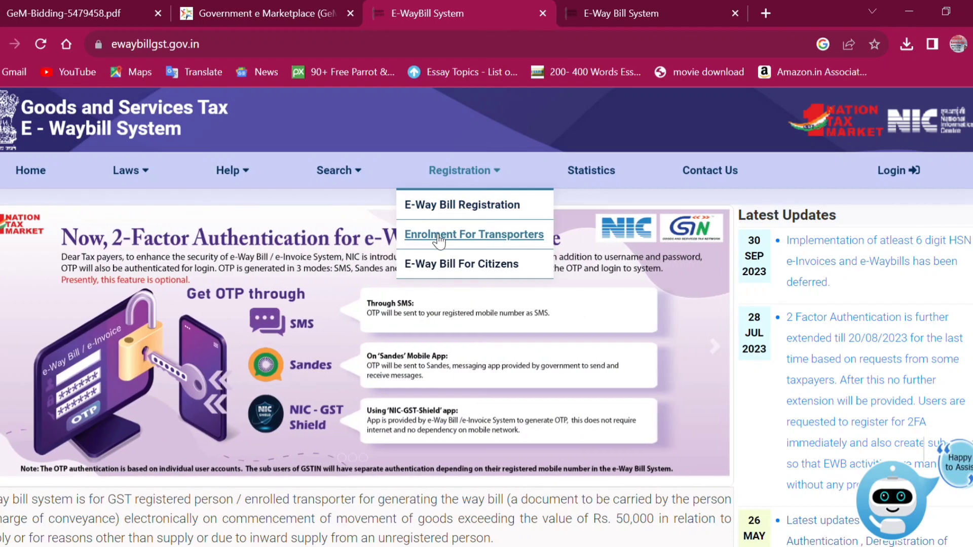
{"action": "left_click", "coordinate": [443, 274]}
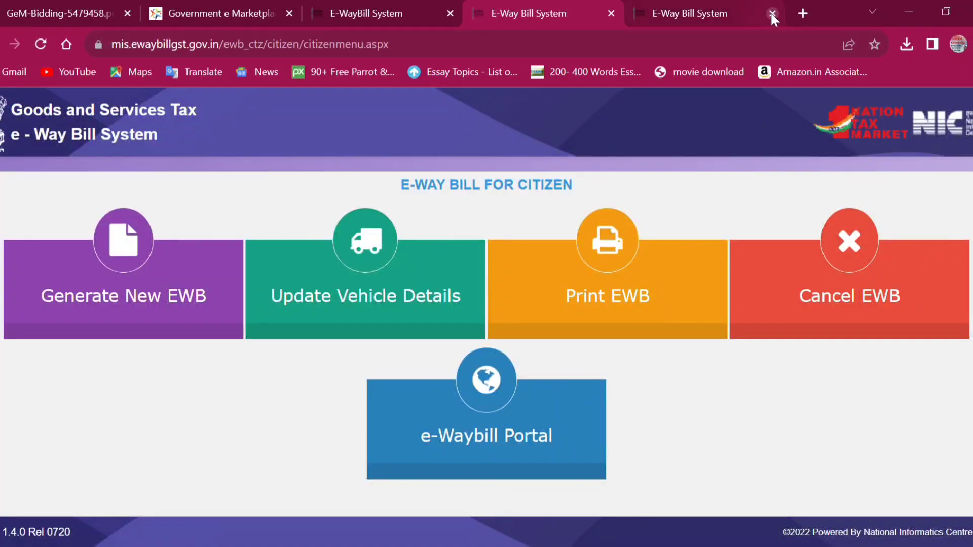
{"action": "left_click", "coordinate": [771, 13]}
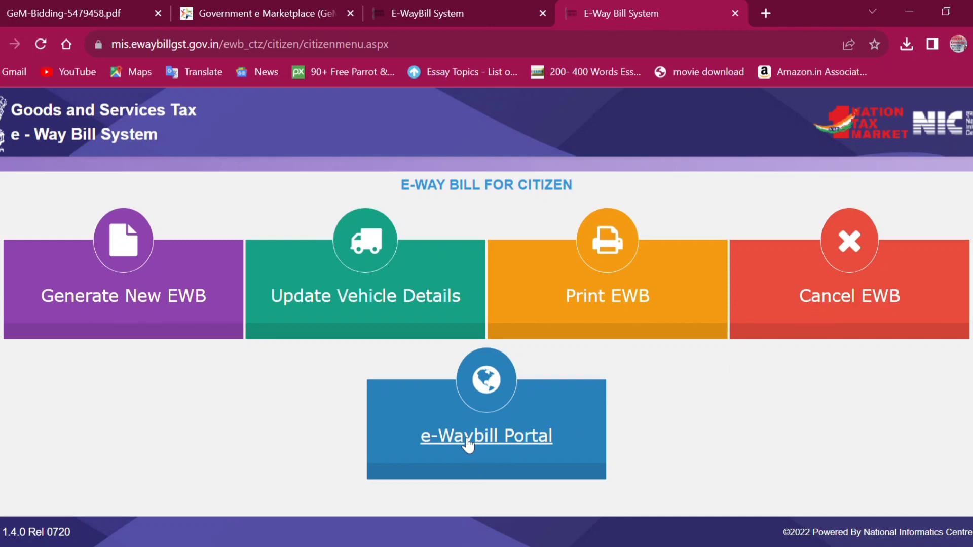
{"action": "left_click", "coordinate": [468, 444]}
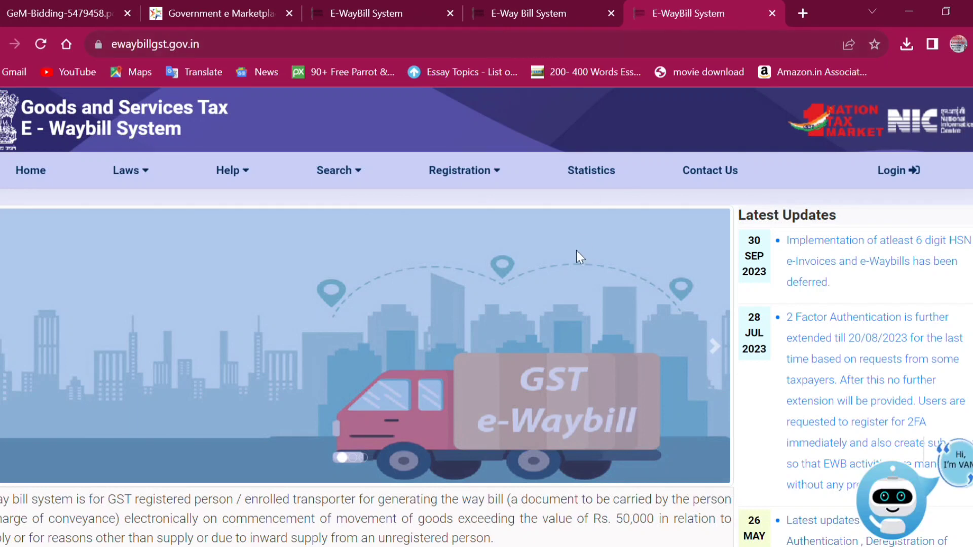
{"action": "left_click", "coordinate": [772, 13]}
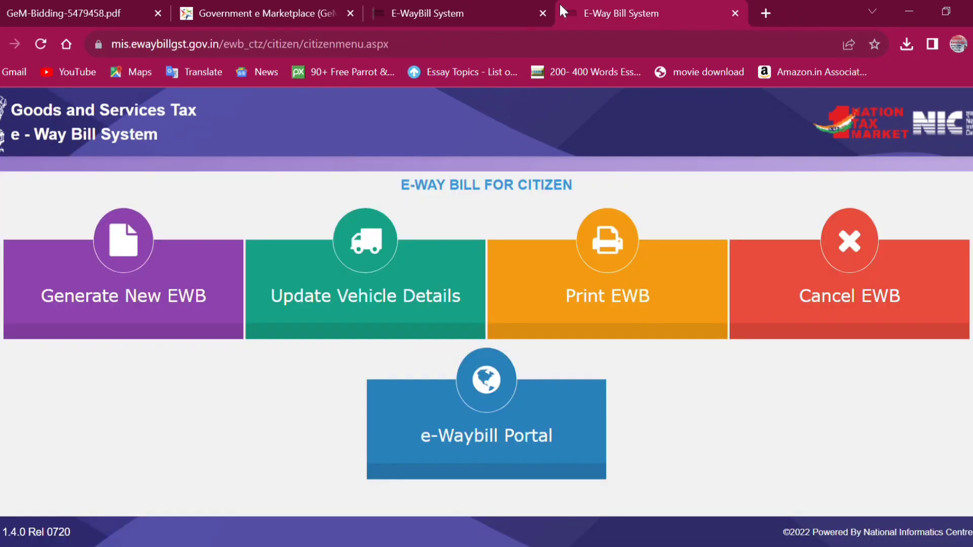
{"action": "left_click", "coordinate": [122, 304]}
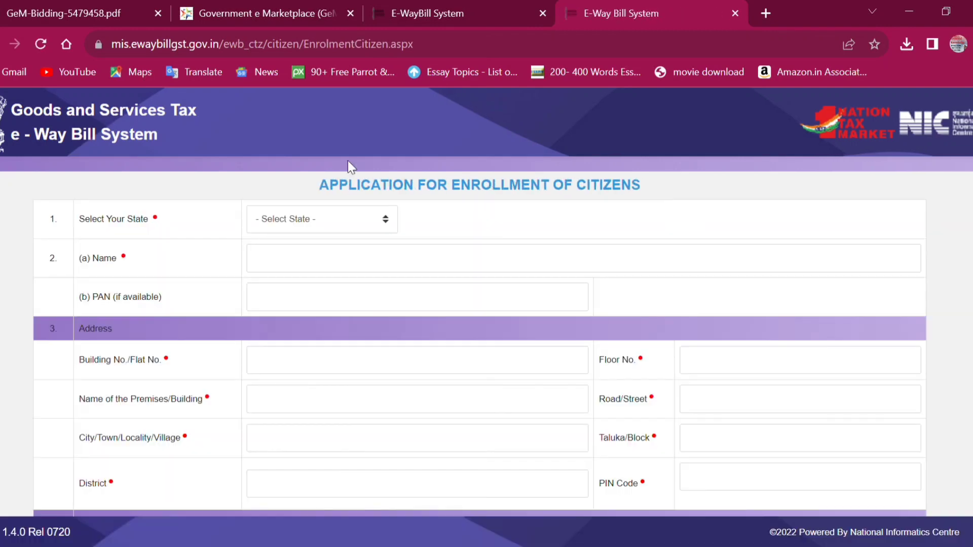
Set Select State to WEST BENGAL, undoing an accidental switch to ODISHA.
{"action": "left_click", "coordinate": [360, 218]}
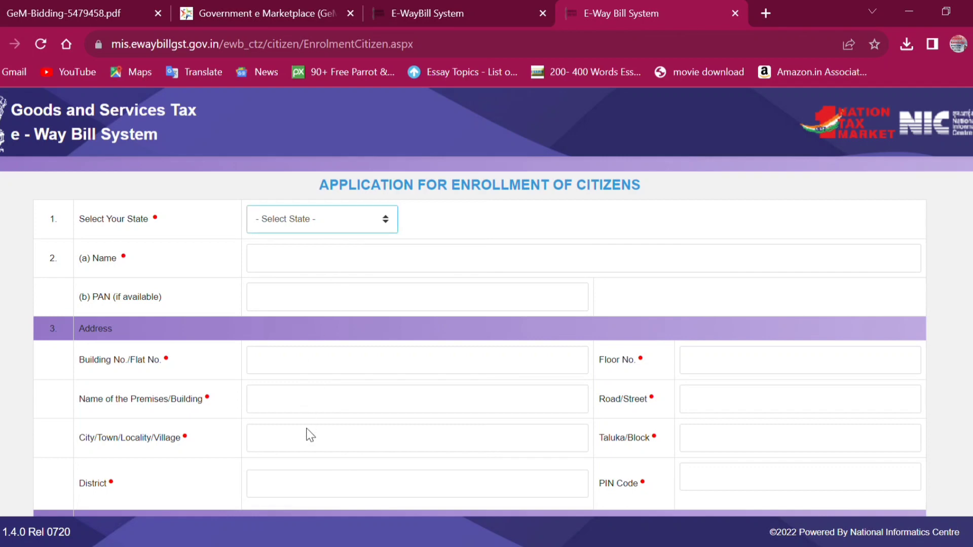
{"action": "left_click", "coordinate": [310, 463]}
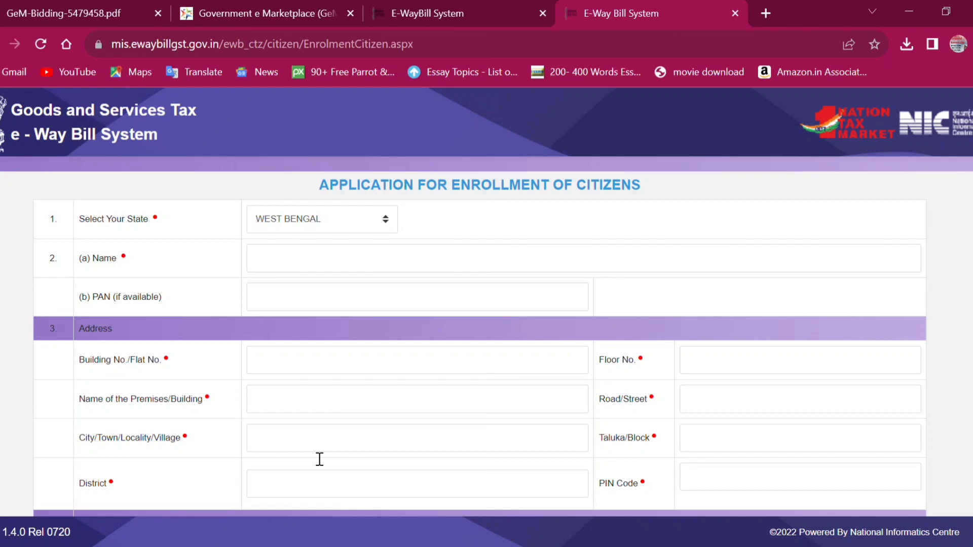
{"action": "left_click", "coordinate": [367, 222]}
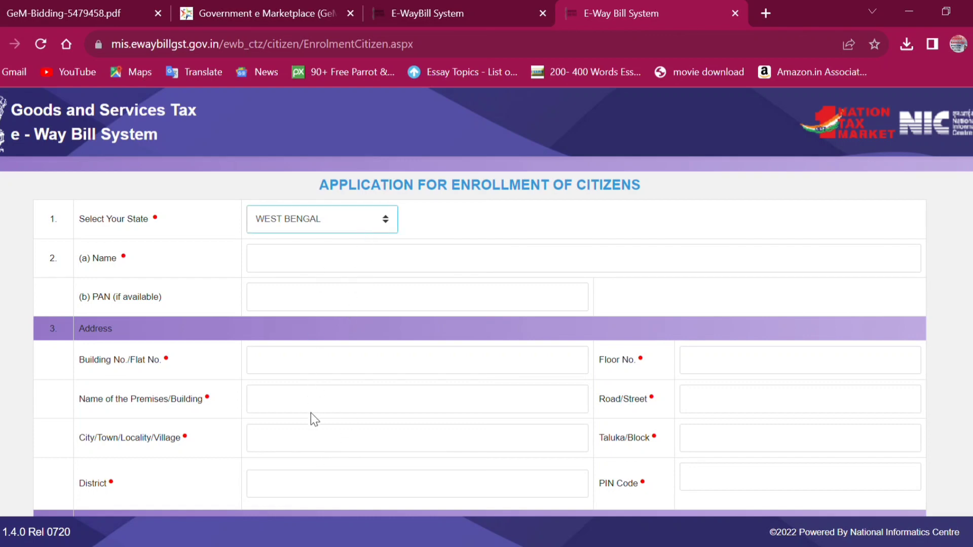
{"action": "key", "text": "o"}
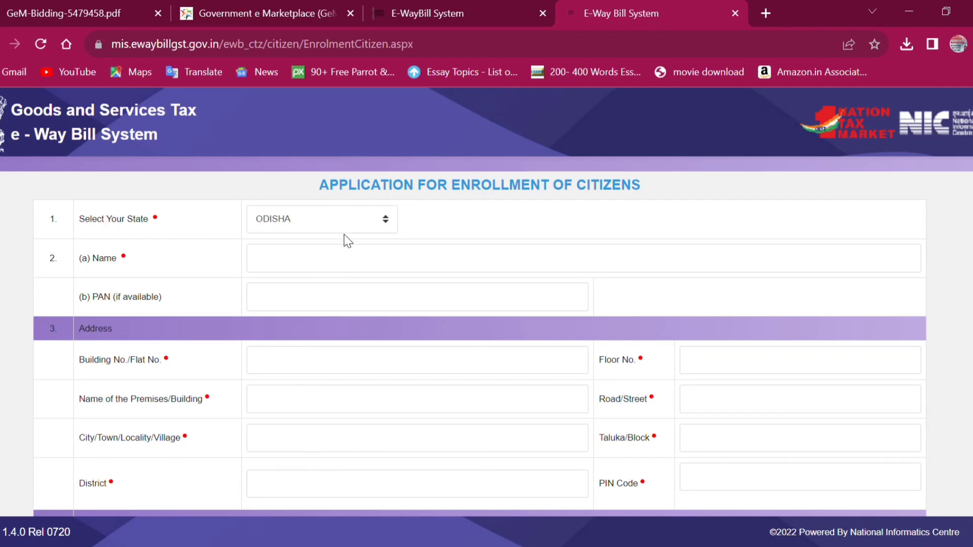
{"action": "left_click", "coordinate": [345, 215]}
{"action": "key", "text": "w"}
{"action": "left_click", "coordinate": [283, 260]}
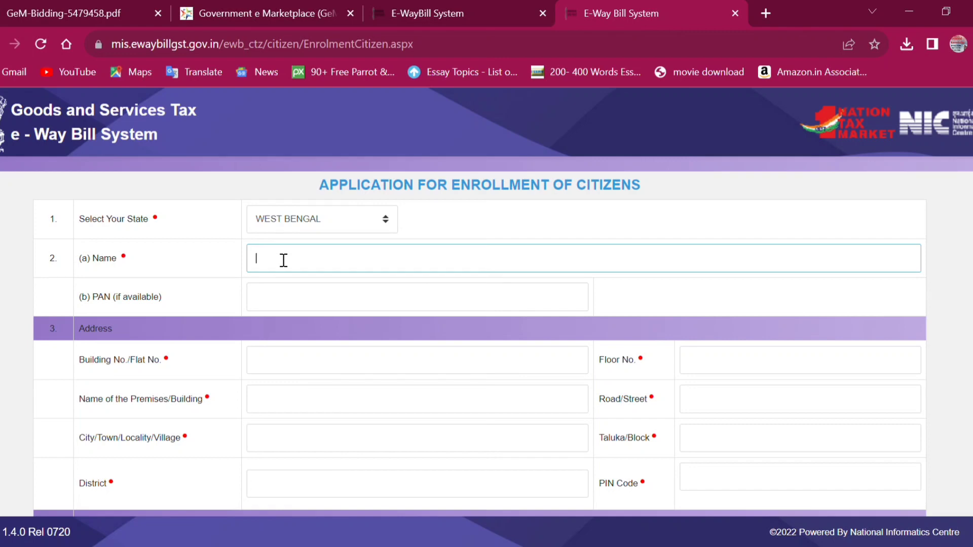
Enter the applicant's trader name in the Name field, fixing the typos.
{"action": "left_click_drag", "start_coordinate": [317, 262], "coordinate": [302, 265]}
{"action": "key", "text": "BackSpace"}
{"action": "key", "text": "BackSpace"}
{"action": "type", "text": "TRADER"}
Fill in the building number and move the street name from Premises into Road/Street.
{"action": "left_click", "coordinate": [292, 360]}
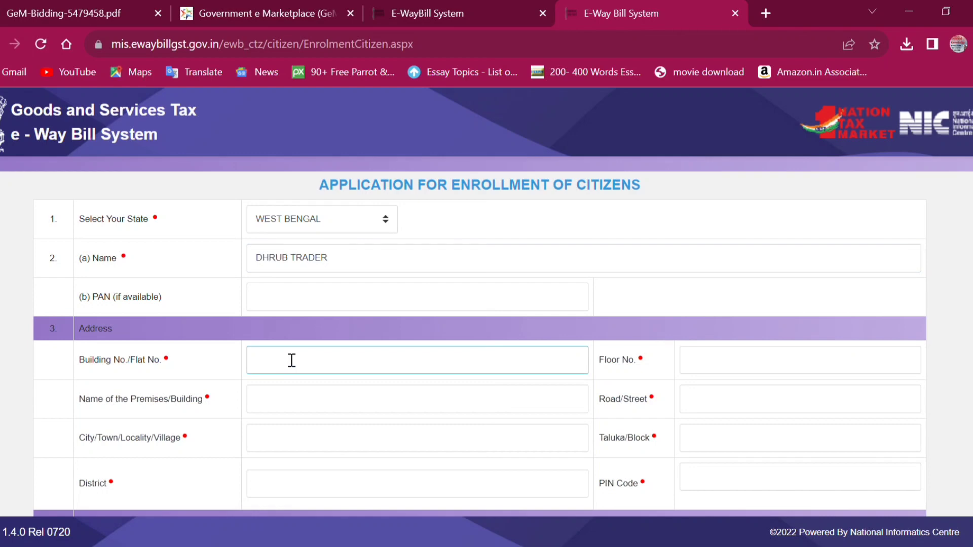
{"action": "left_click", "coordinate": [298, 408]}
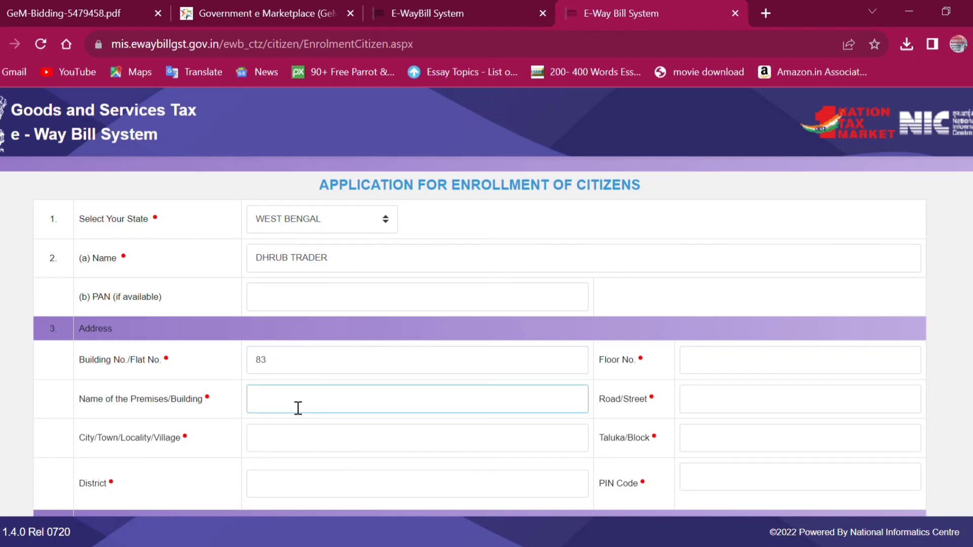
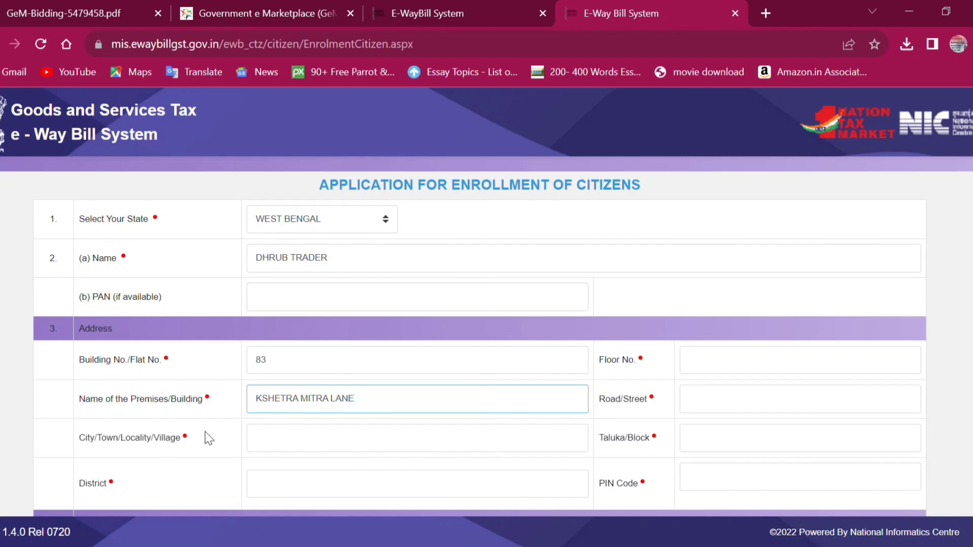
{"action": "left_click_drag", "start_coordinate": [370, 405], "coordinate": [146, 415]}
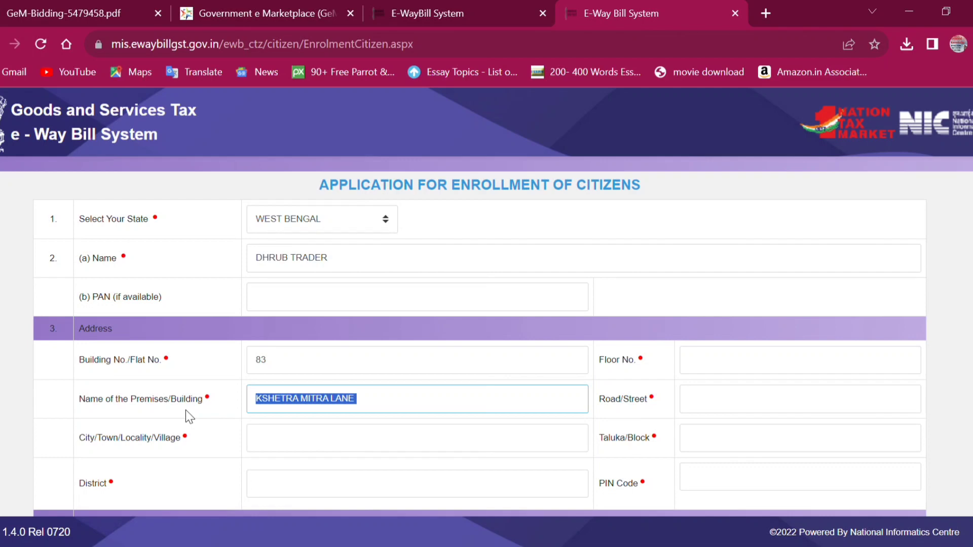
{"action": "key", "text": "ctrl+x"}
{"action": "left_click", "coordinate": [711, 408]}
{"action": "key", "text": "ctrl+v"}
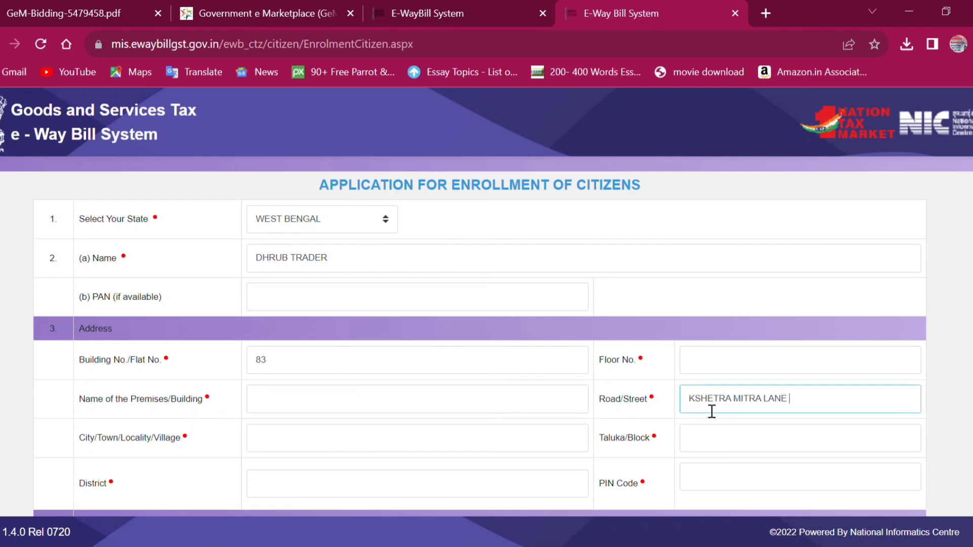
Fill in the address's City/Locality and Taluka/Block fields.
{"action": "left_click", "coordinate": [322, 451]}
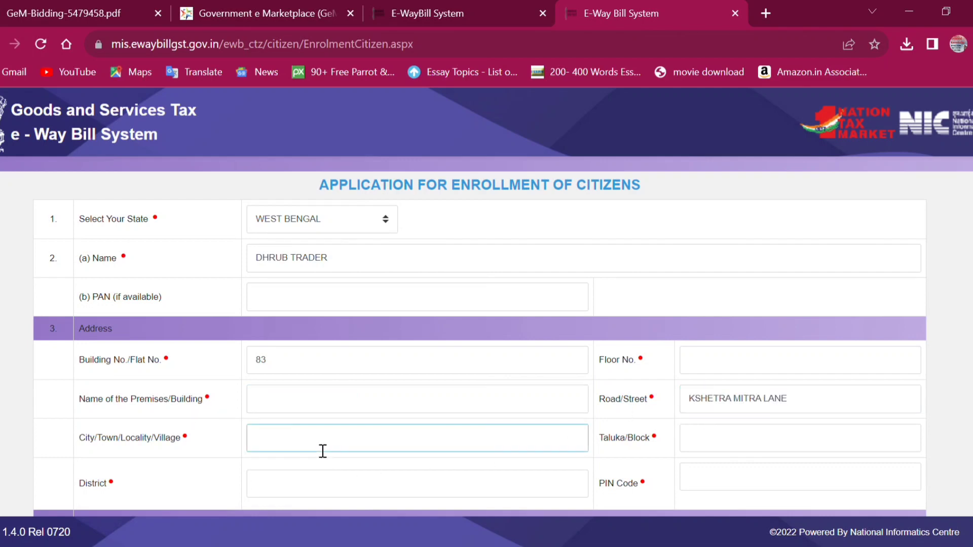
{"action": "type", "text": "SALKIA"}
{"action": "left_click", "coordinate": [756, 449]}
{"action": "type", "text": "HOW"}
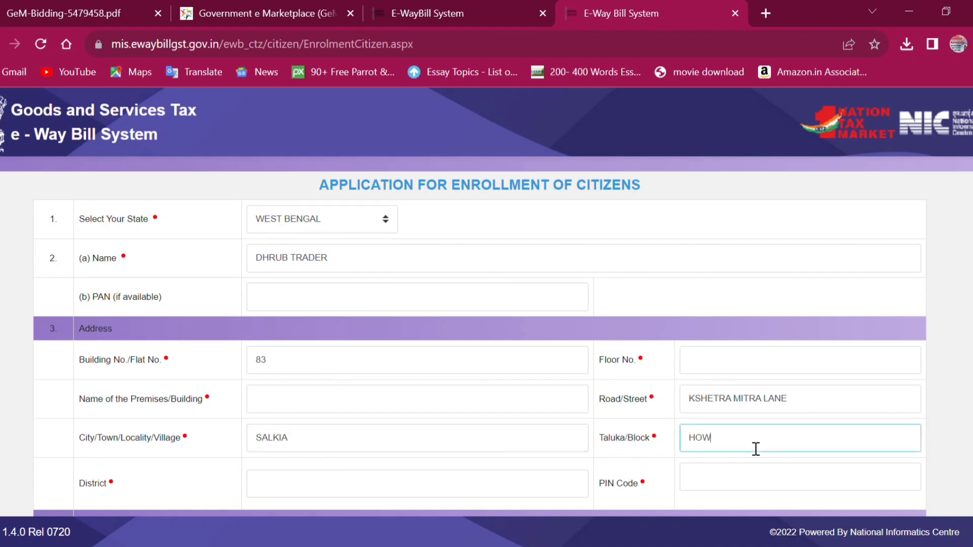
{"action": "type", "text": "RAH"}
{"action": "scroll", "coordinate": [482, 429], "scroll_direction": "down", "scroll_amount": 3}
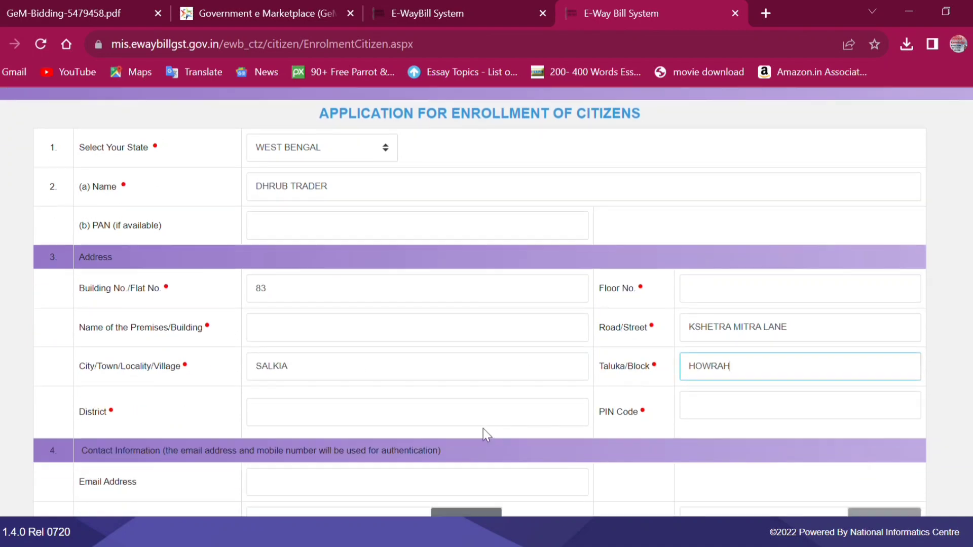
Enter the District and PIN Code of the applicant's address.
{"action": "left_click", "coordinate": [359, 330]}
{"action": "type", "text": "H"}
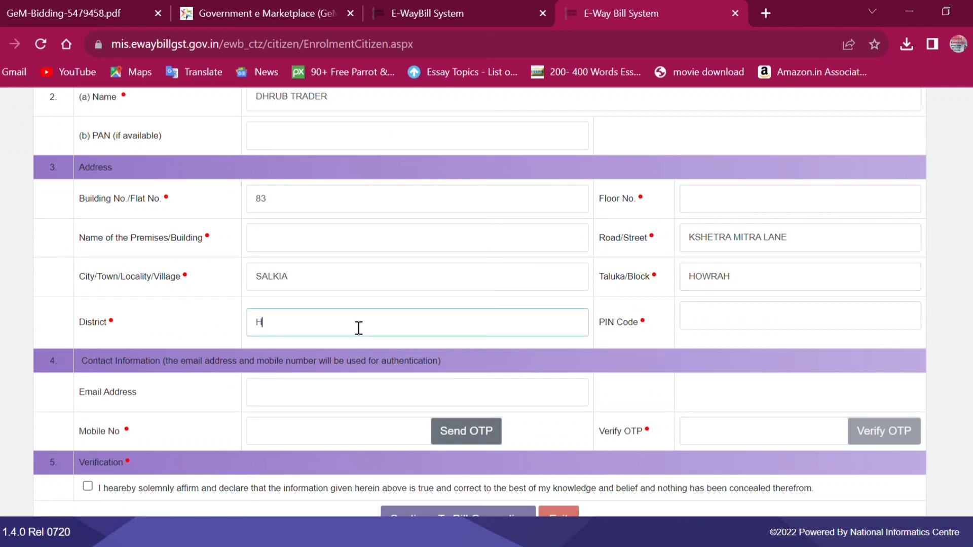
{"action": "type", "text": "OWRAH"}
{"action": "left_click", "coordinate": [748, 323]}
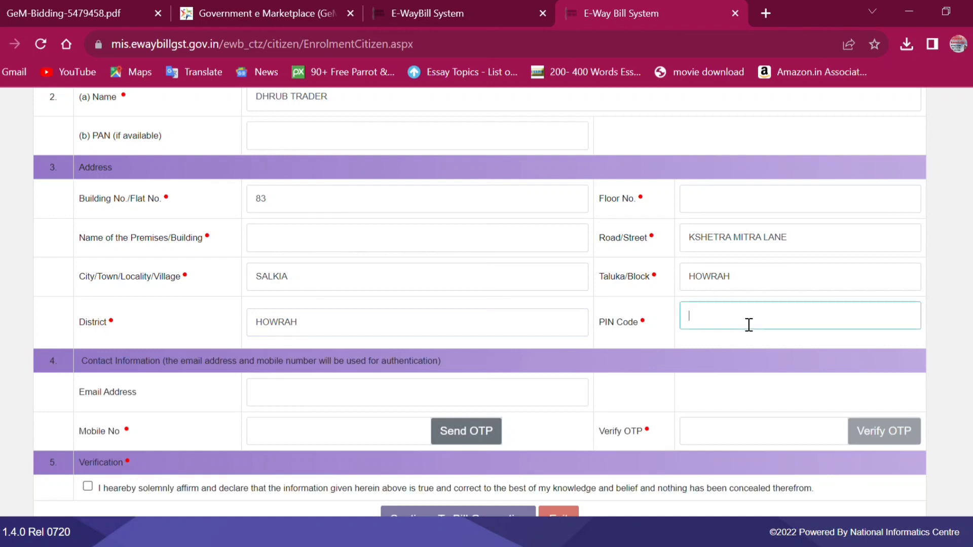
{"action": "type", "text": "711106"}
Enter the applicant's mobile number in the Mobile No field.
{"action": "left_click", "coordinate": [283, 434]}
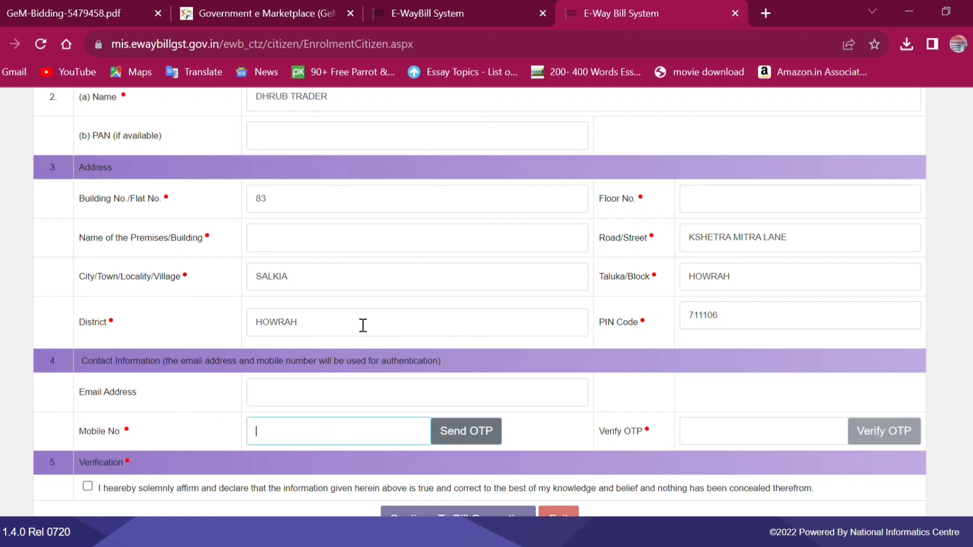
{"action": "left_click", "coordinate": [223, 431]}
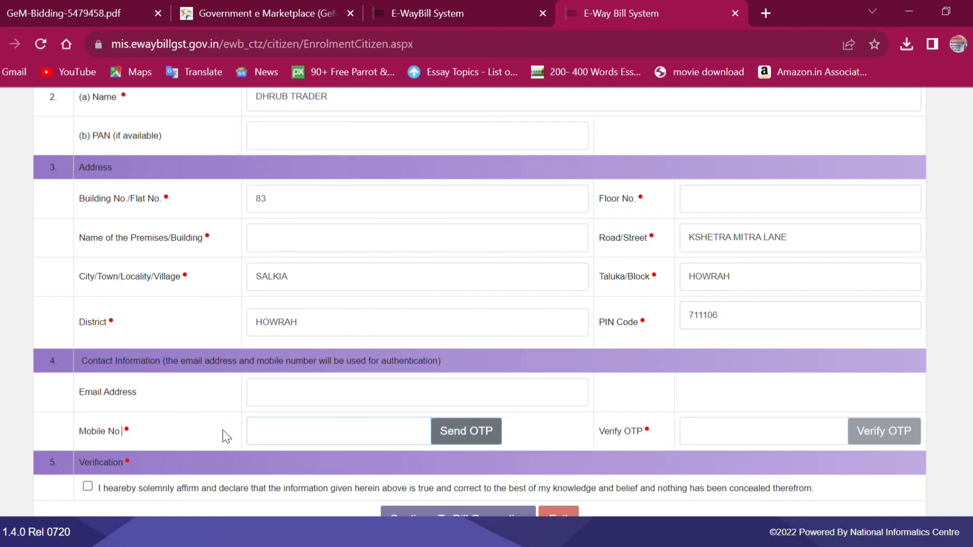
{"action": "left_click", "coordinate": [276, 442]}
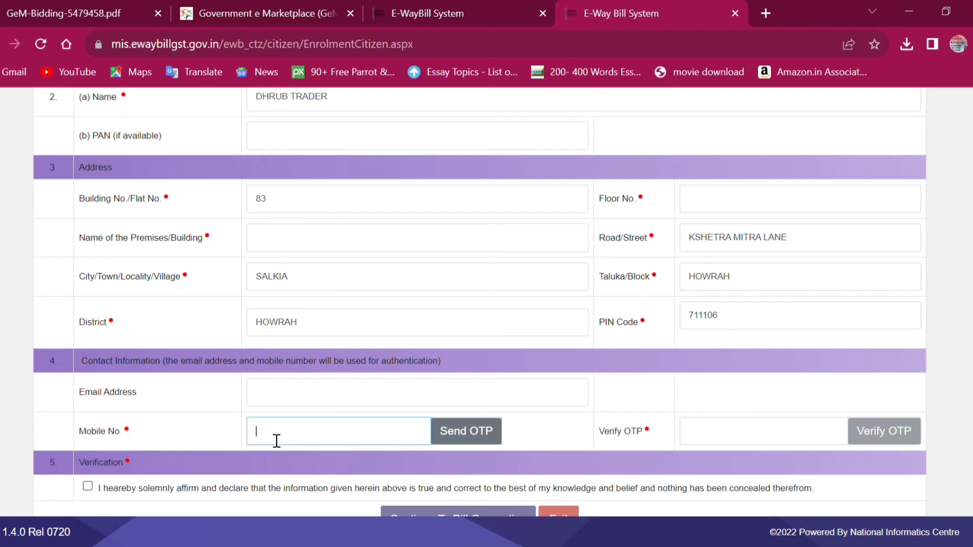
Send an OTP to the mobile number and acknowledge the 'OTP has been sent' alert.
{"action": "left_click", "coordinate": [497, 435]}
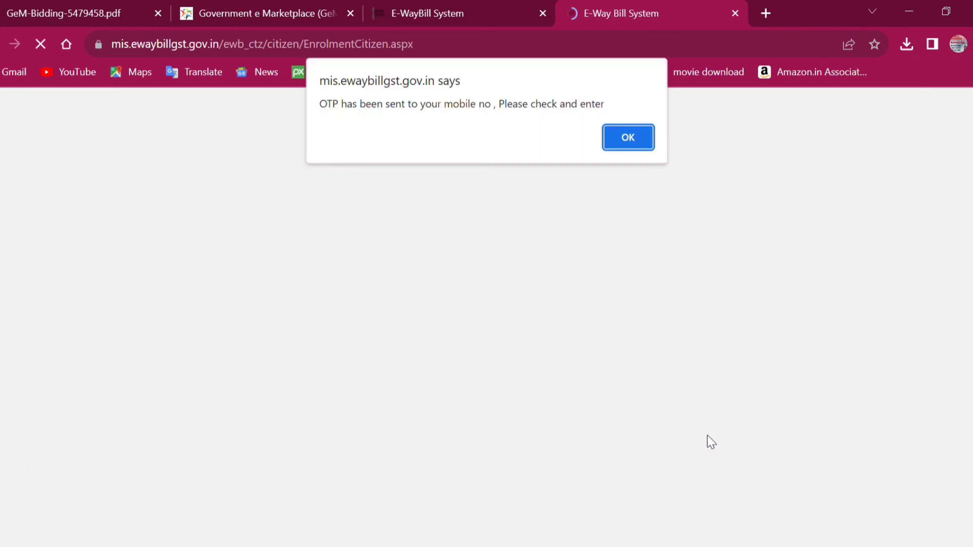
{"action": "left_click", "coordinate": [627, 137]}
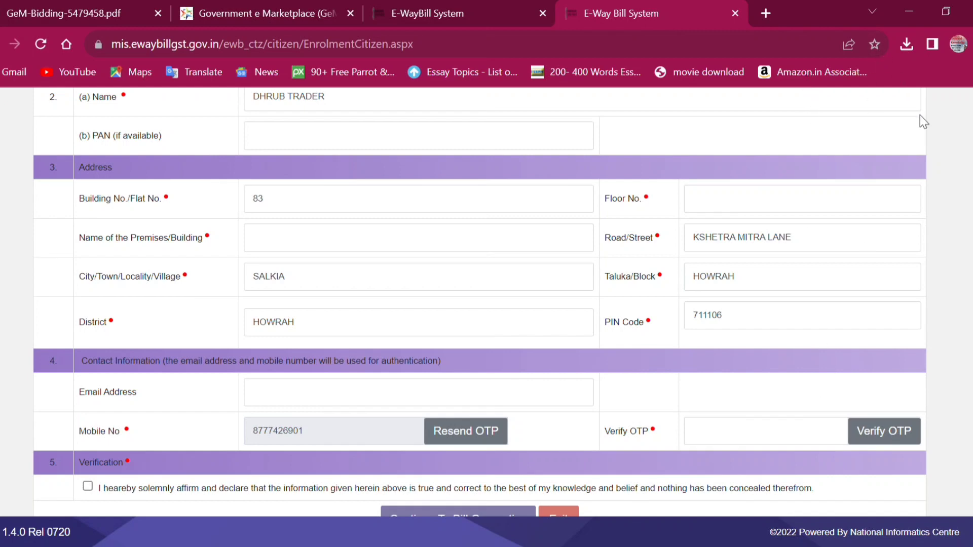
Enter the received OTP, submit it, and dismiss the 'Incorrect OTP !!' alert.
{"action": "scroll", "coordinate": [739, 327], "scroll_direction": "down", "scroll_amount": 1}
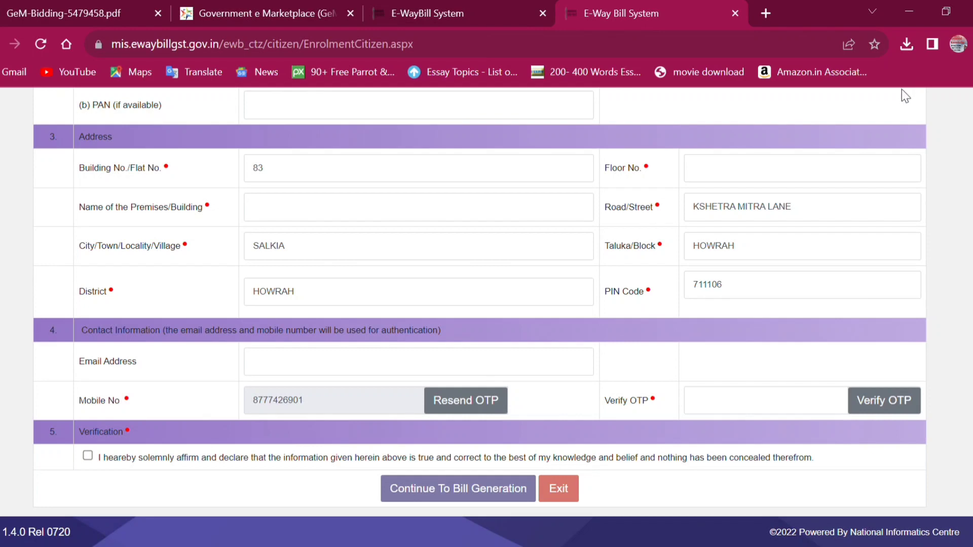
{"action": "left_click", "coordinate": [781, 403]}
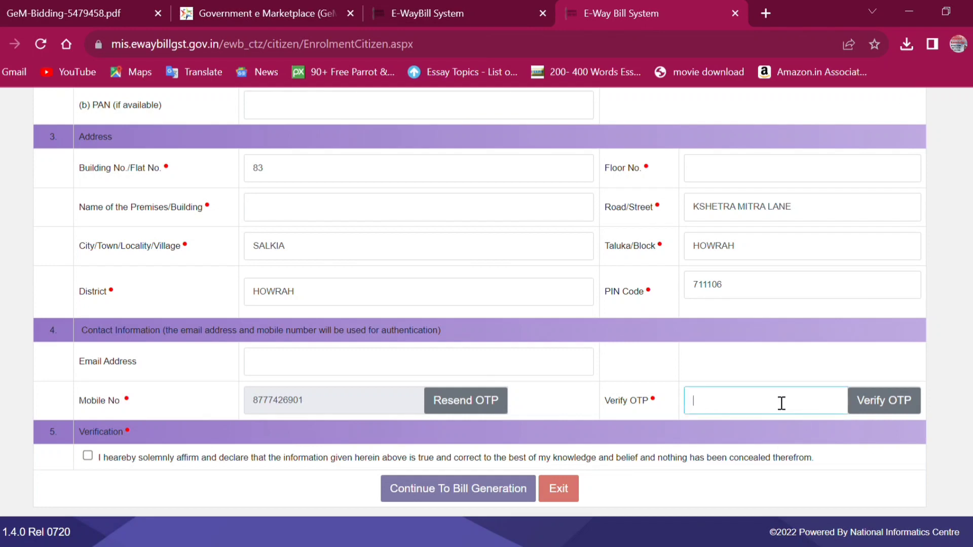
{"action": "left_click", "coordinate": [903, 403]}
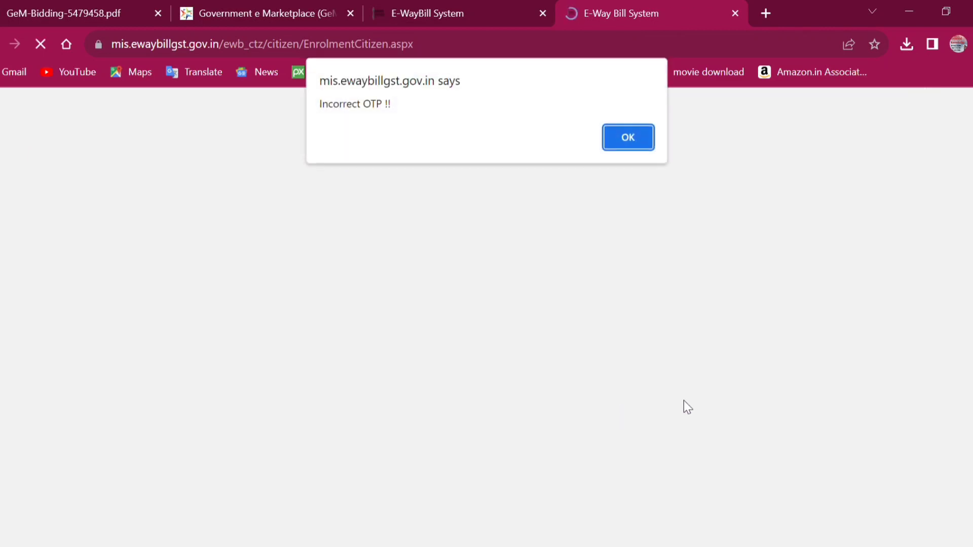
{"action": "left_click", "coordinate": [632, 139]}
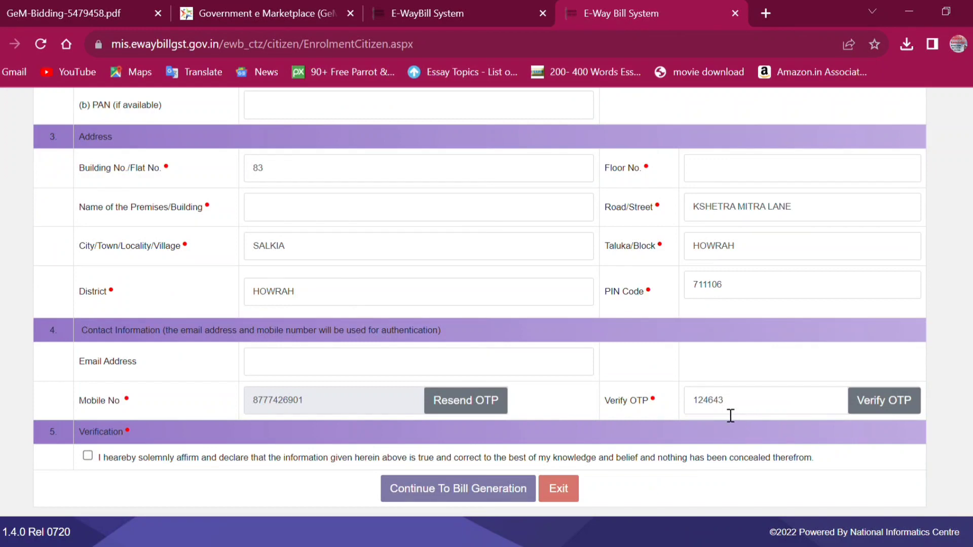
Correct the OTP digits and submit the code for verification again.
{"action": "left_click", "coordinate": [748, 411]}
{"action": "key", "text": "BackSpace"}
{"action": "key", "text": "BackSpace"}
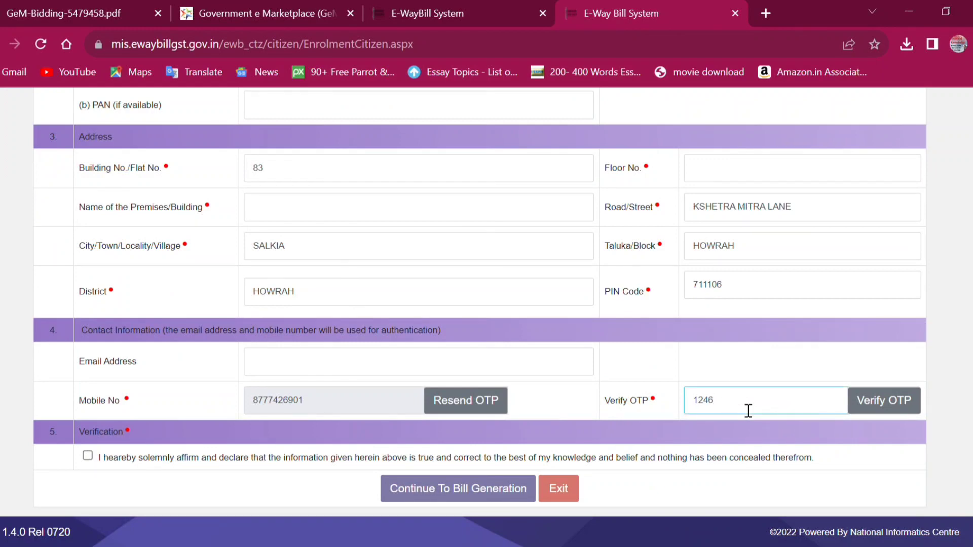
{"action": "left_click", "coordinate": [881, 411]}
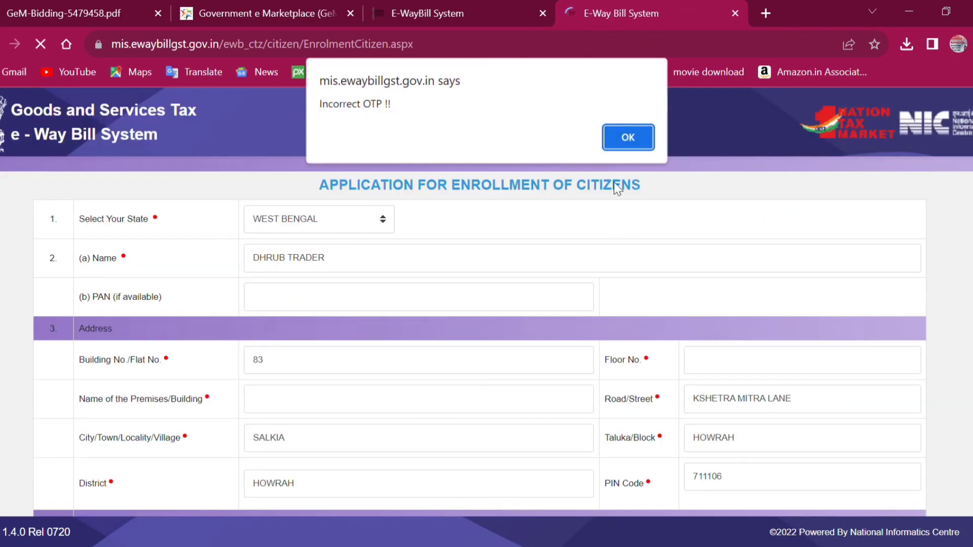
Dismiss the error, retype the correct OTP, and verify the mobile number.
{"action": "left_click", "coordinate": [629, 137]}
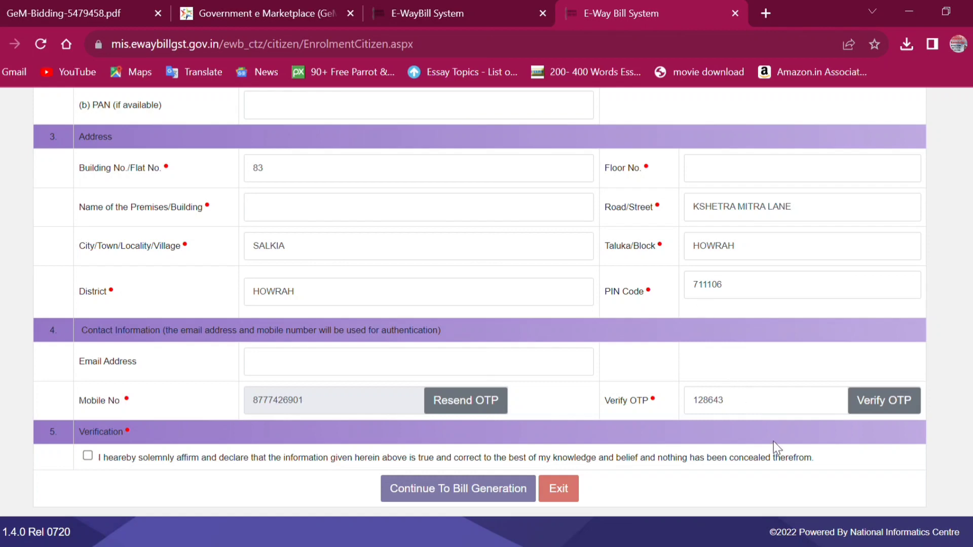
{"action": "double_click", "coordinate": [741, 410]}
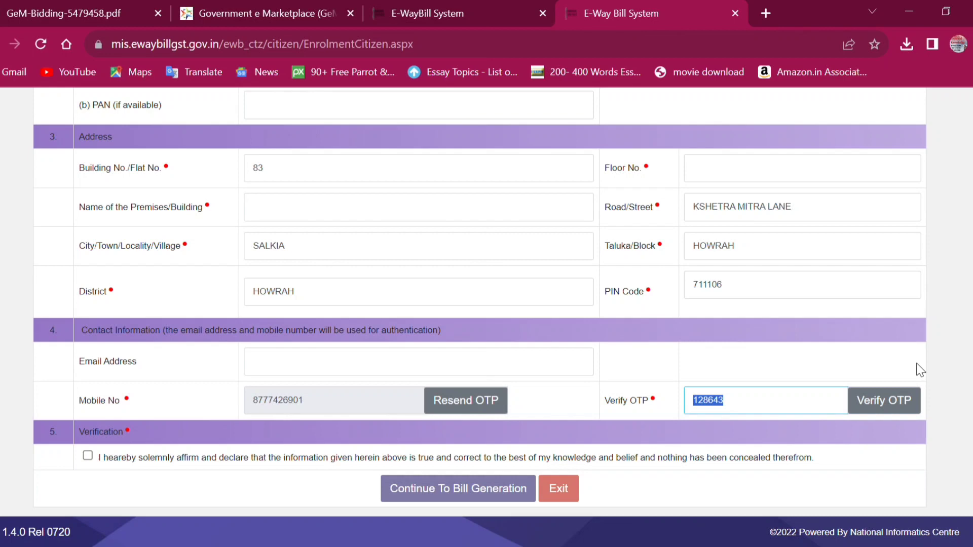
{"action": "left_click", "coordinate": [901, 408]}
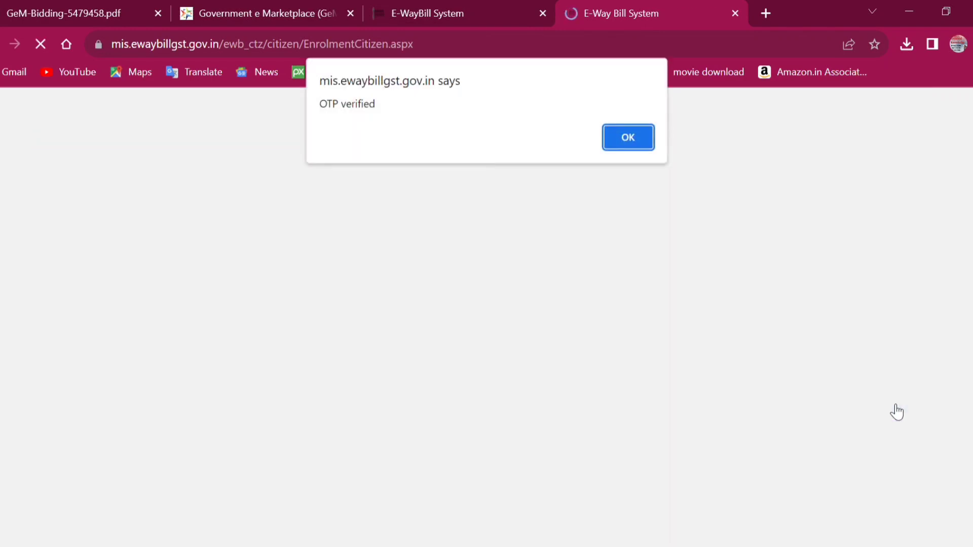
Acknowledge 'OTP verified', attempt Continue To Bill Generation, and dismiss the 'Fill Required Fields' alert.
{"action": "left_click", "coordinate": [614, 142]}
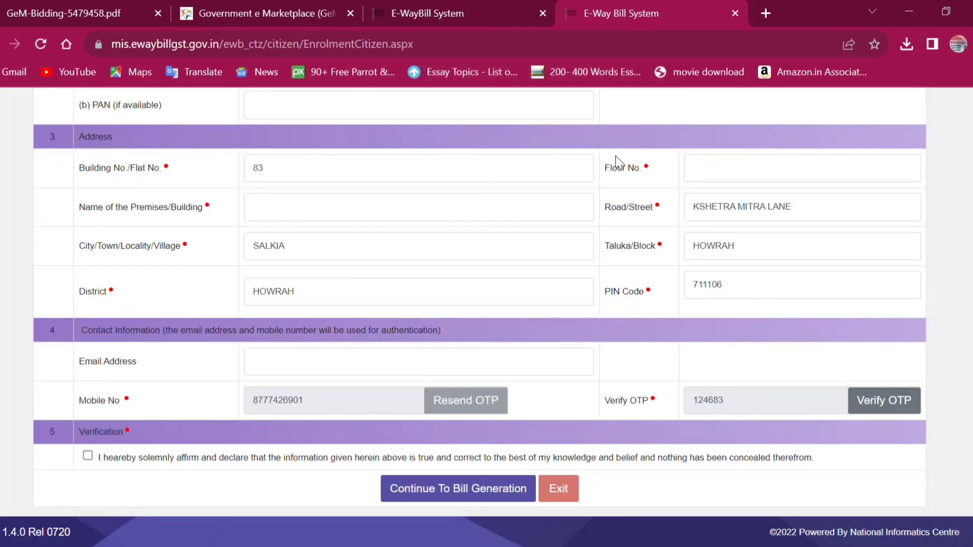
{"action": "left_click", "coordinate": [467, 491]}
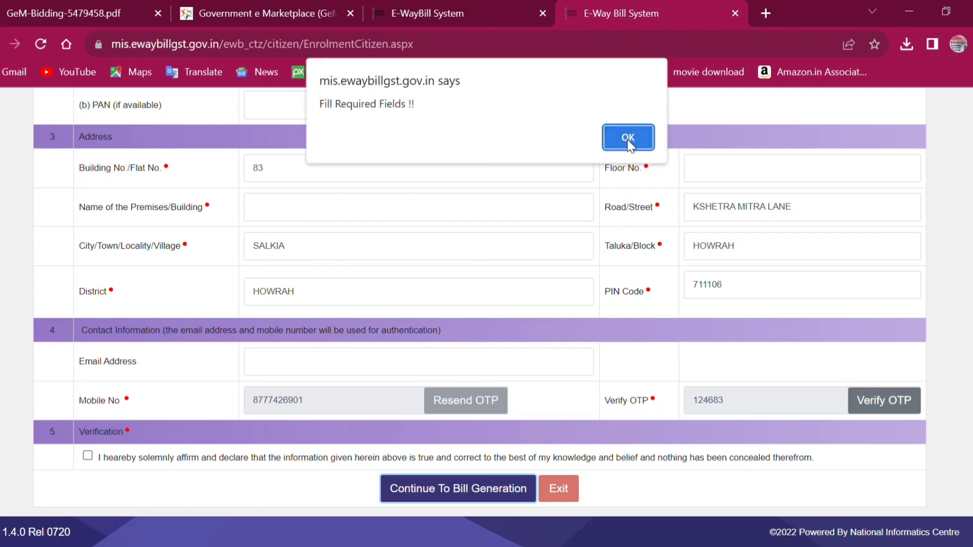
{"action": "left_click", "coordinate": [628, 138]}
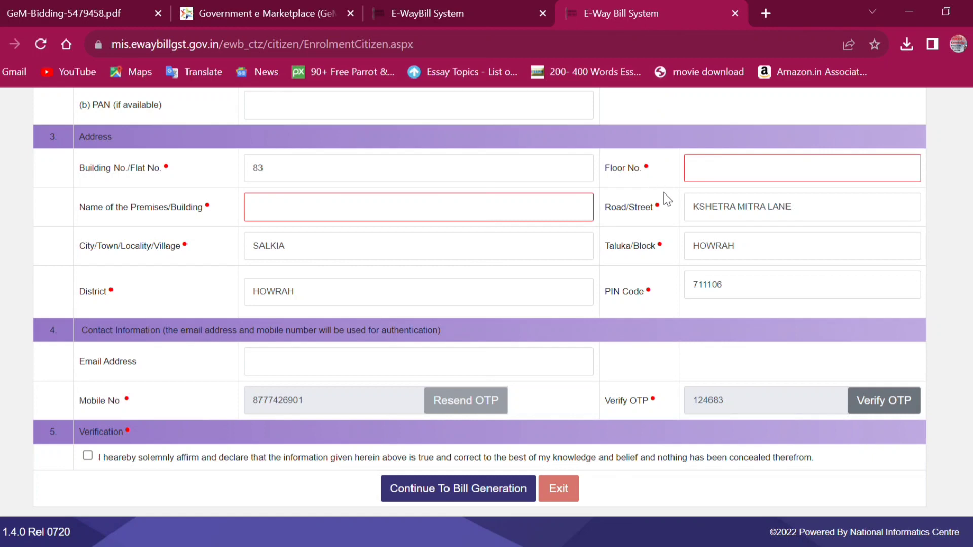
Set Floor No. to GROUND and Premises/Building name to NO, then continue to bill generation.
{"action": "left_click", "coordinate": [713, 182]}
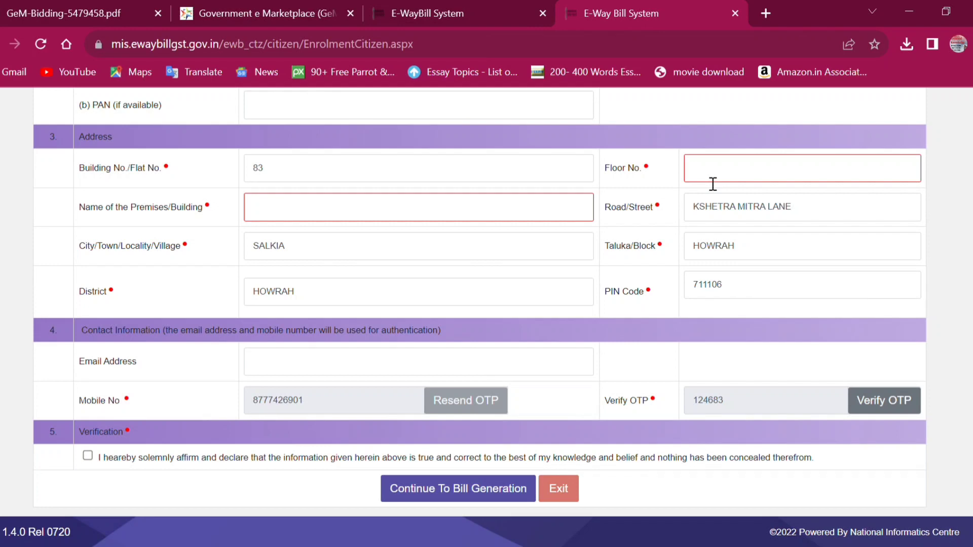
{"action": "type", "text": "GROUNT"}
{"action": "key", "text": "BackSpace"}
{"action": "type", "text": "D"}
{"action": "type", "text": "NO"}
{"action": "left_click_drag", "start_coordinate": [324, 215], "coordinate": [180, 219]}
{"action": "key", "text": "BackSpace"}
{"action": "type", "text": "NO"}
{"action": "left_click", "coordinate": [444, 489]}
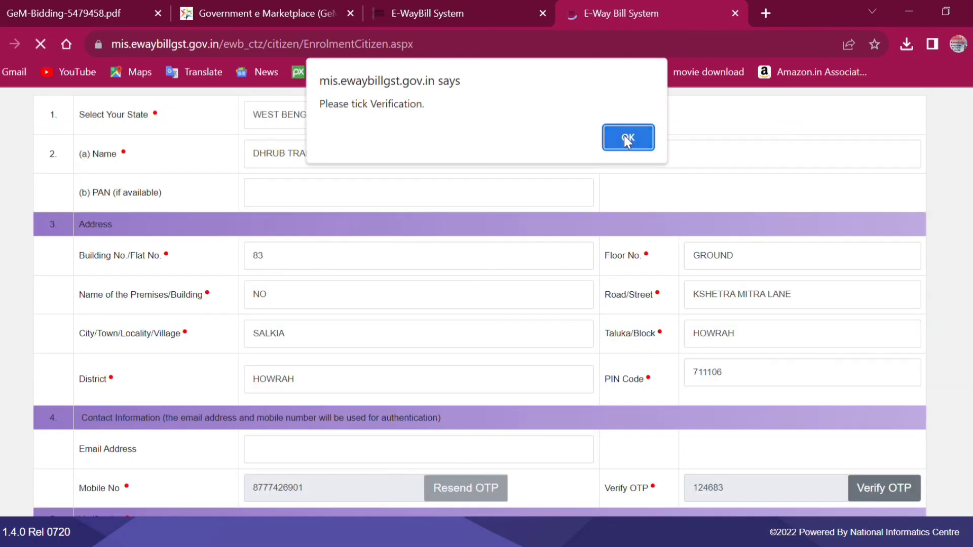
Dismiss the 'Please tick Verification' alert, tick the declaration checkbox, and continue to the entry form.
{"action": "left_click", "coordinate": [633, 139]}
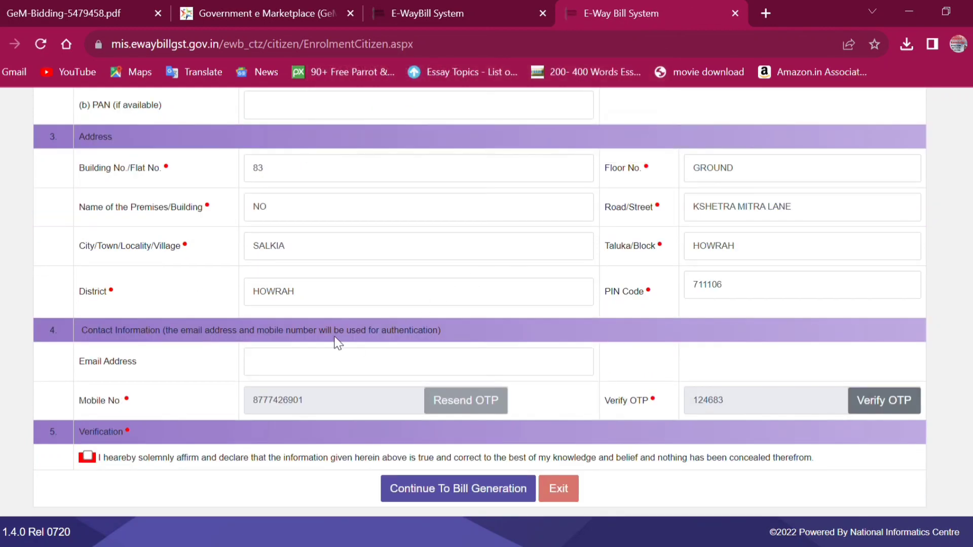
{"action": "left_click", "coordinate": [87, 458]}
{"action": "left_click", "coordinate": [437, 493]}
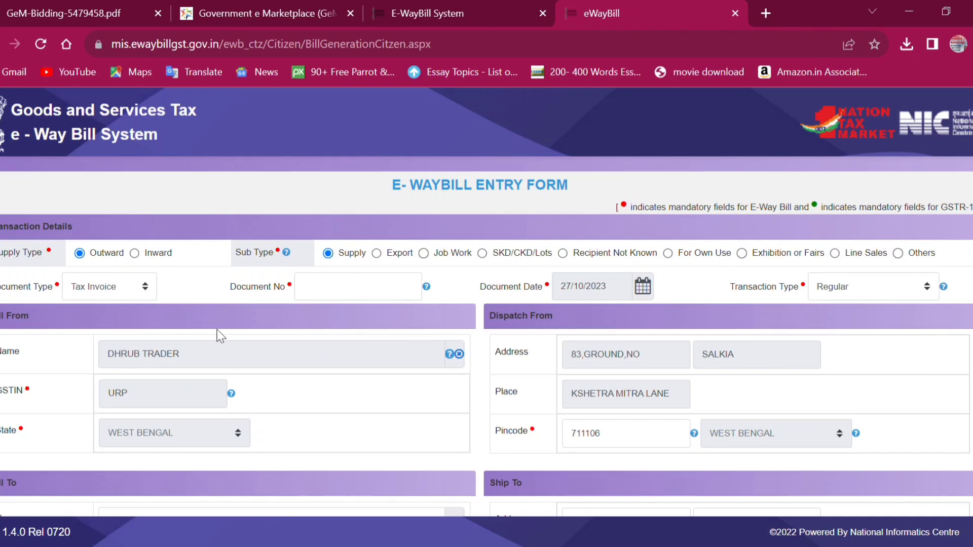
Paste the invoice number DT/2023-24/03 into the Document No field.
{"action": "scroll", "coordinate": [253, 382], "scroll_direction": "down", "scroll_amount": 2}
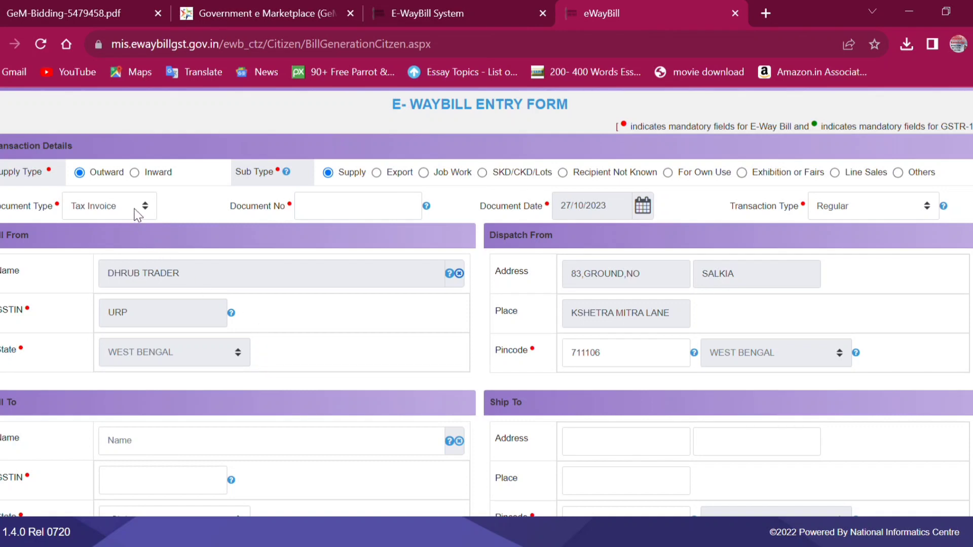
{"action": "left_click", "coordinate": [349, 214]}
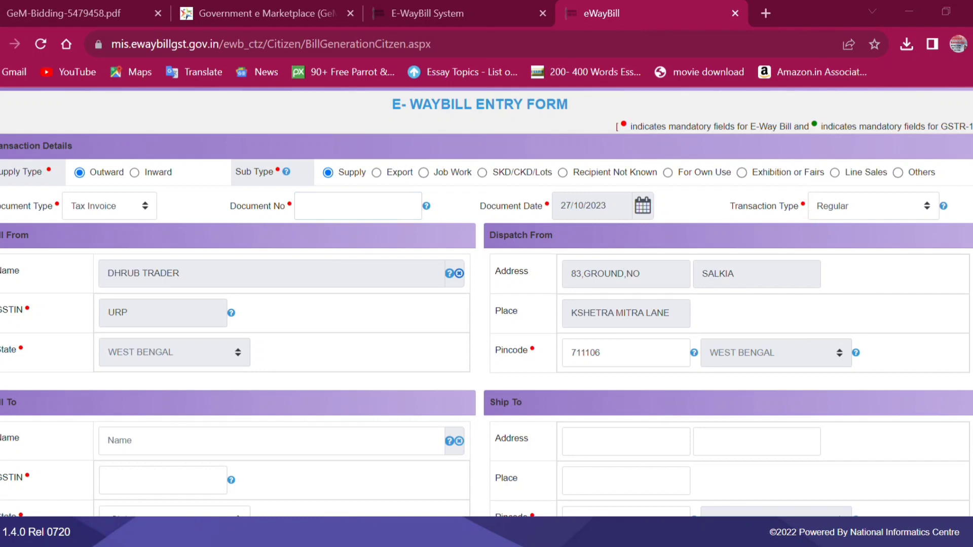
{"action": "left_click", "coordinate": [335, 206]}
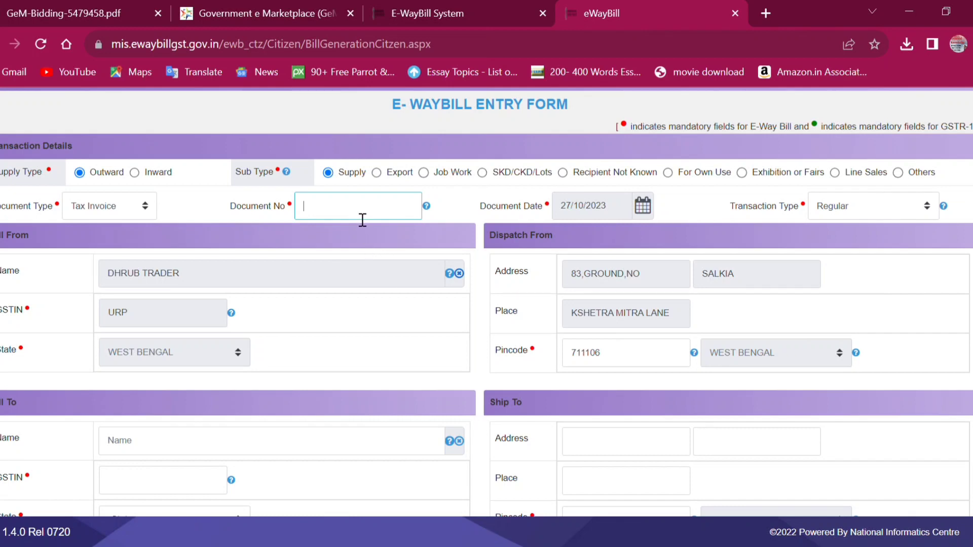
{"action": "type", "text": "DT/2023-24/03"}
{"action": "left_click", "coordinate": [838, 214]}
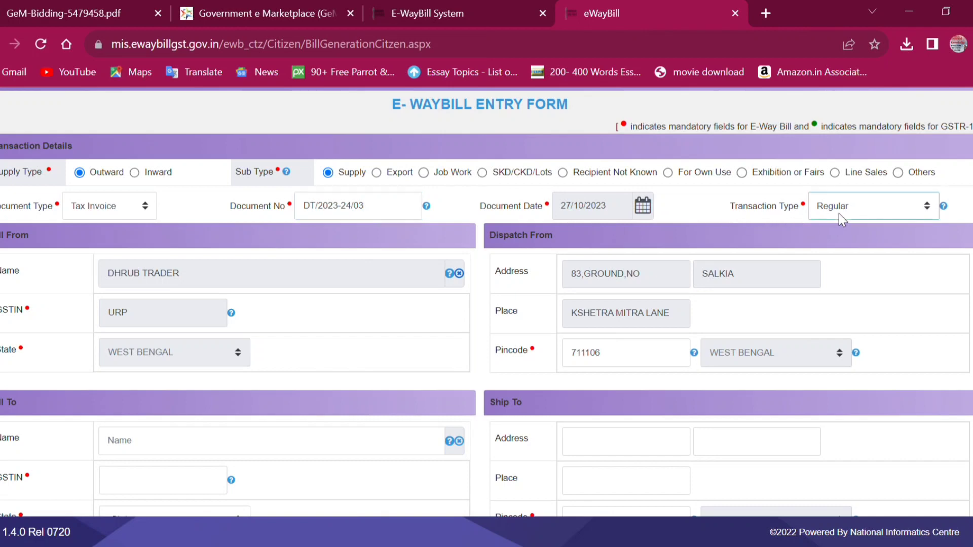
{"action": "left_click", "coordinate": [197, 449]}
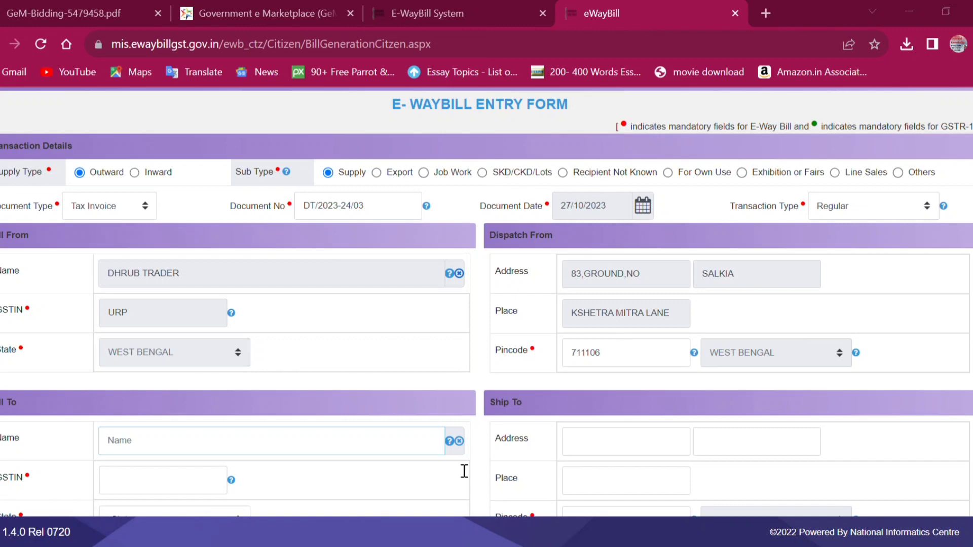
Paste the recipient name into Bill To Name, enter GSTIN URP and choose state WEST BENGAL.
{"action": "left_click", "coordinate": [475, 546]}
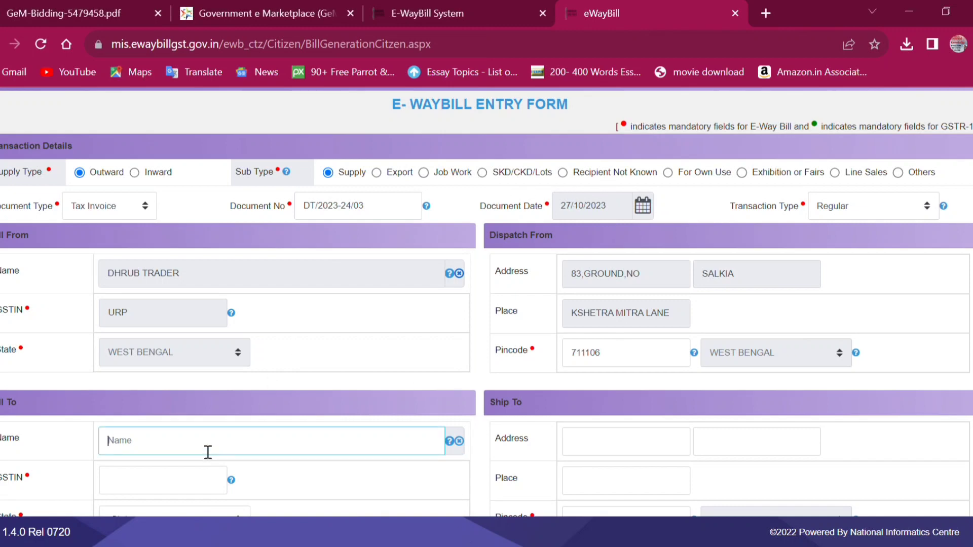
{"action": "type", "text": "HEADQUATERS DDGSI EASTERN ZONE"}
{"action": "scroll", "coordinate": [203, 431], "scroll_direction": "down", "scroll_amount": 2}
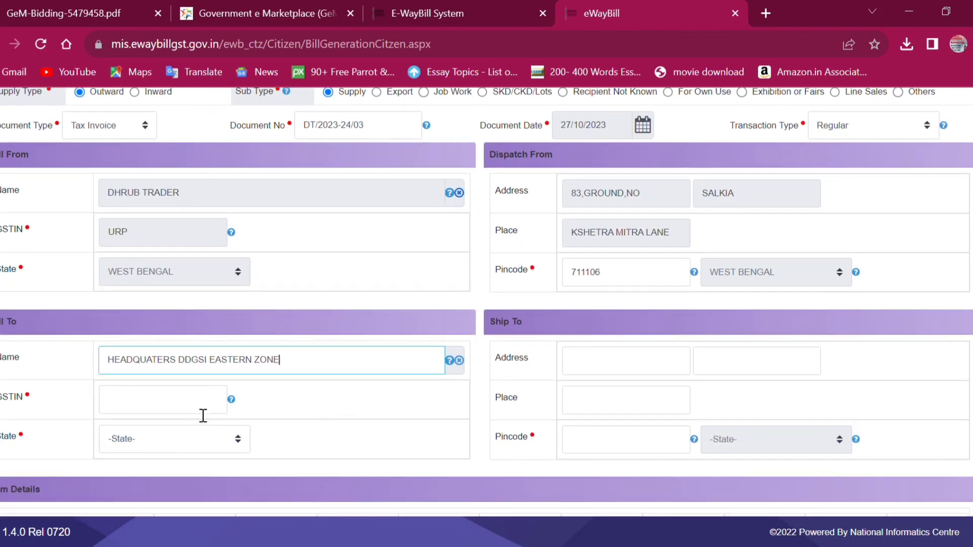
{"action": "left_click", "coordinate": [162, 407]}
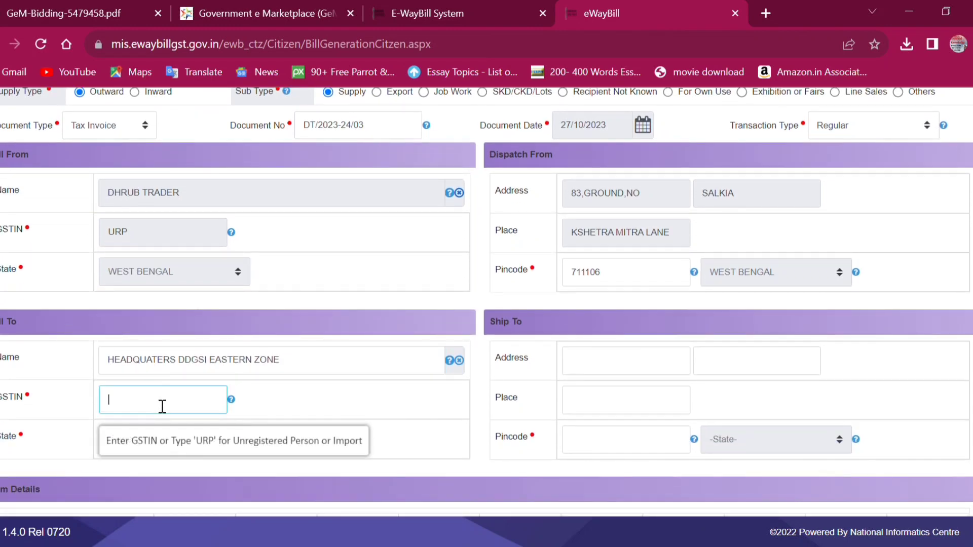
{"action": "type", "text": "URP"}
{"action": "left_click", "coordinate": [136, 448]}
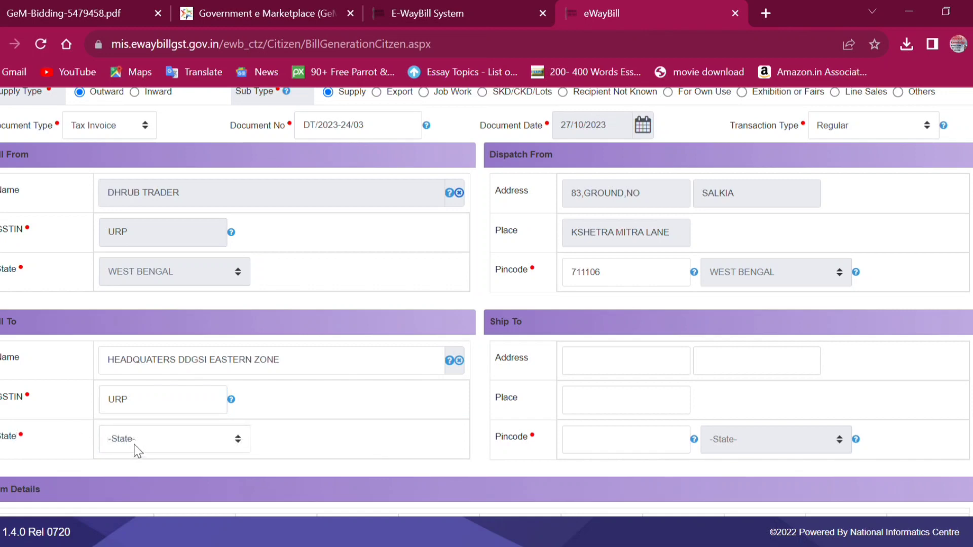
{"action": "key", "text": "w"}
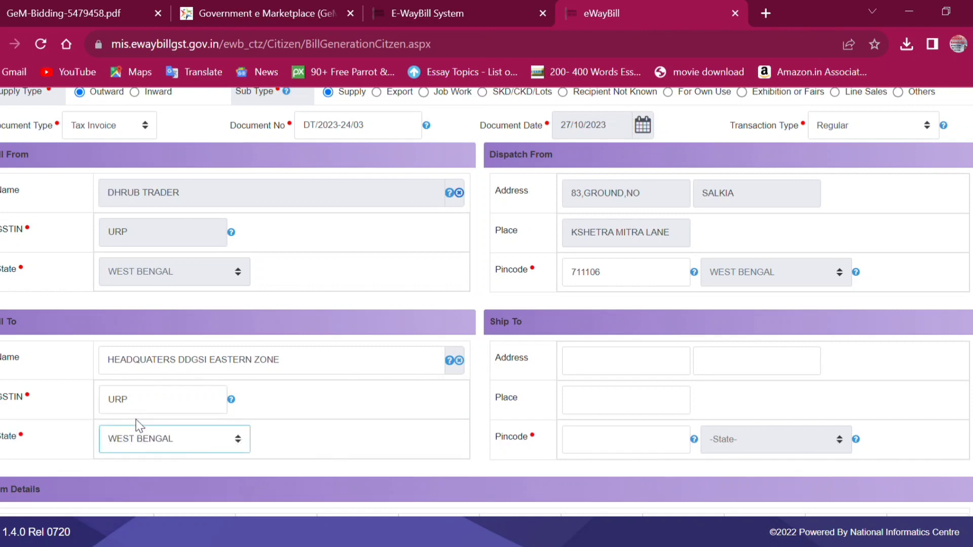
{"action": "left_click", "coordinate": [604, 372]}
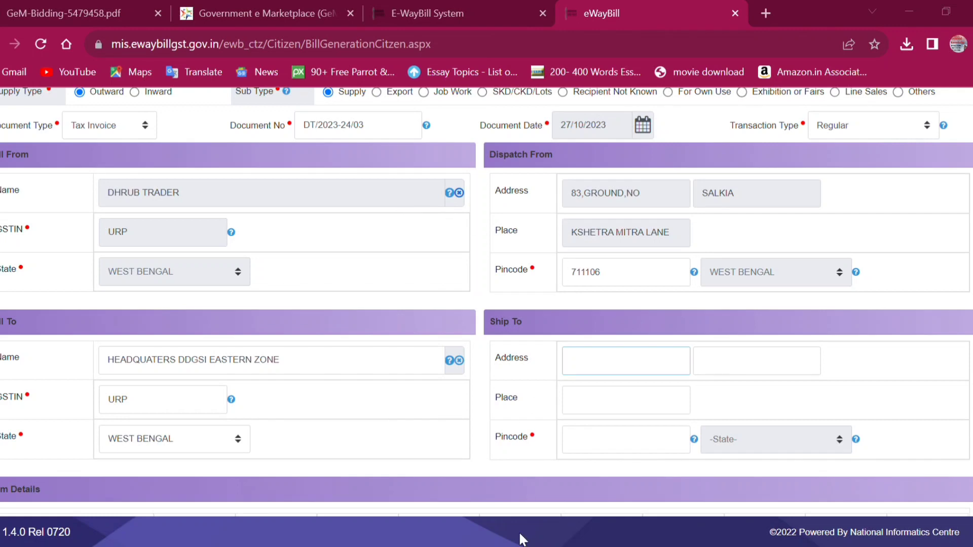
Paste the shipping address into Ship To, trim the trailing state name and clear the pincode.
{"action": "left_click", "coordinate": [582, 373]}
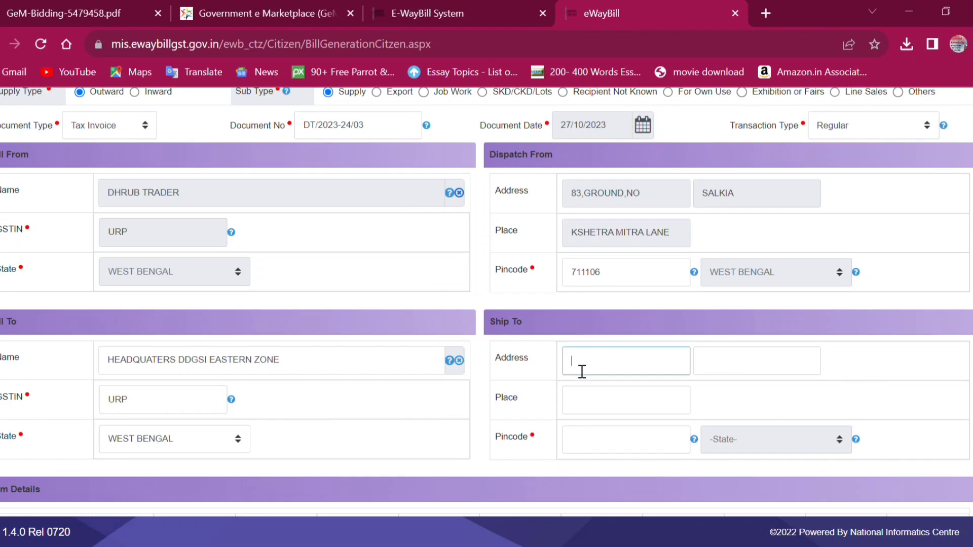
{"action": "type", "text": "A, Kolkata, WEST BENGAL"}
{"action": "left_click_drag", "start_coordinate": [619, 366], "coordinate": [695, 366]}
{"action": "key", "text": "BackSpace"}
{"action": "left_click", "coordinate": [601, 453]}
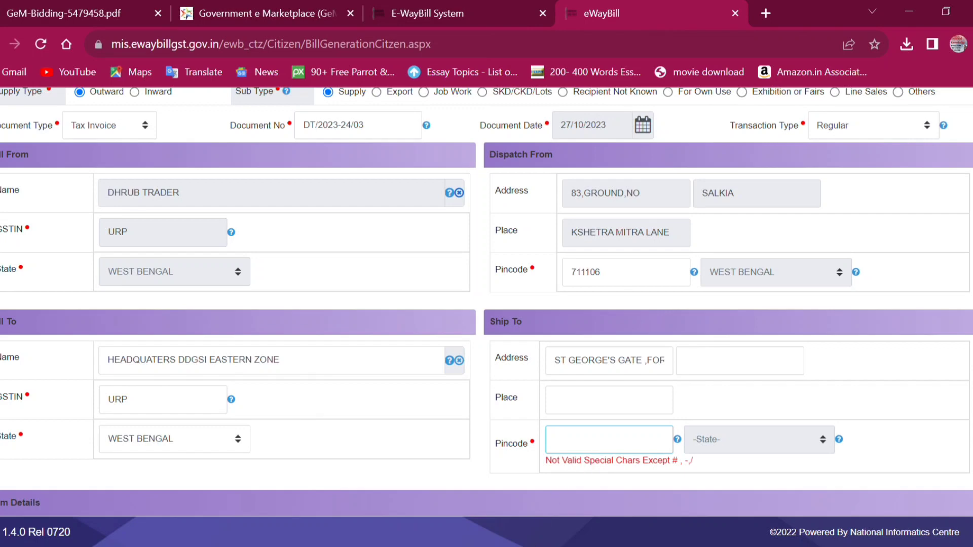
{"action": "key", "text": "alt+Tab"}
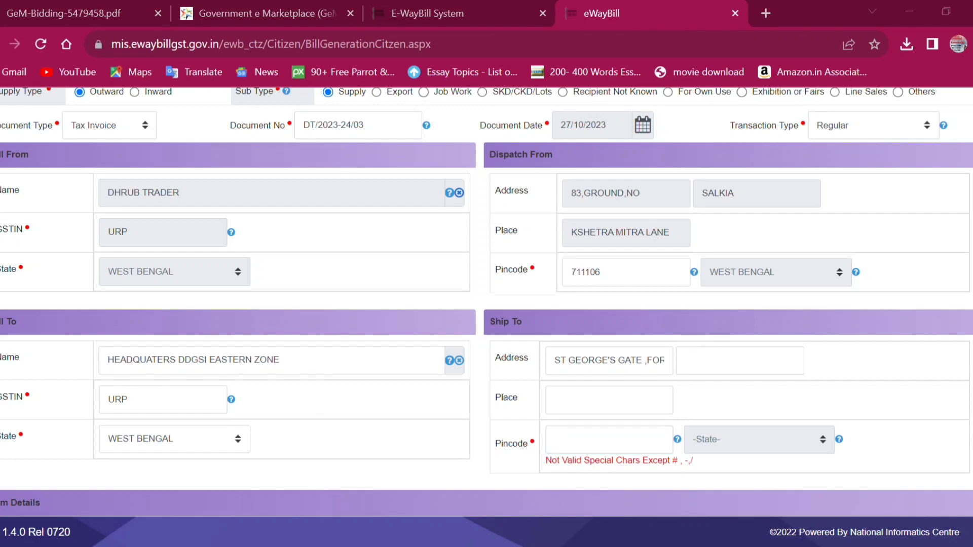
{"action": "left_click", "coordinate": [603, 436]}
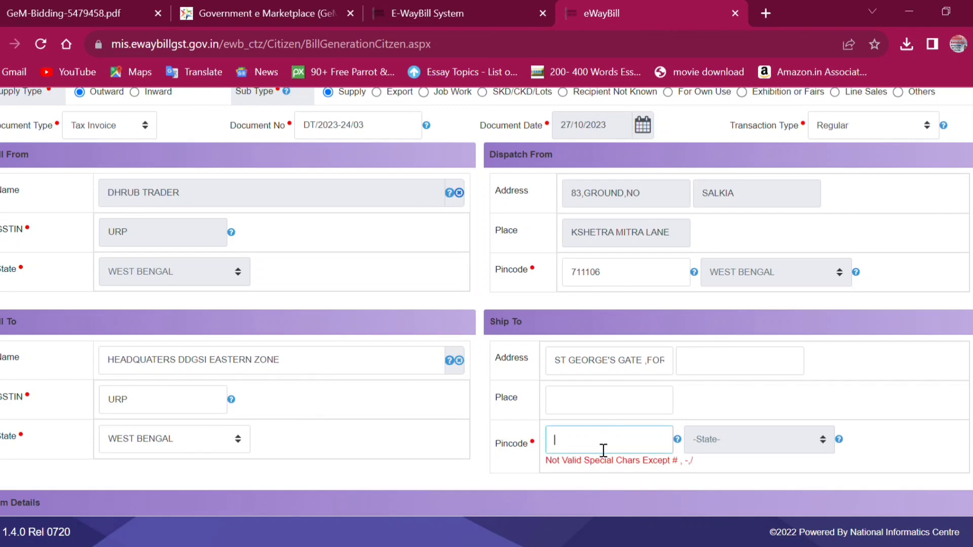
{"action": "type", "text": "700021"}
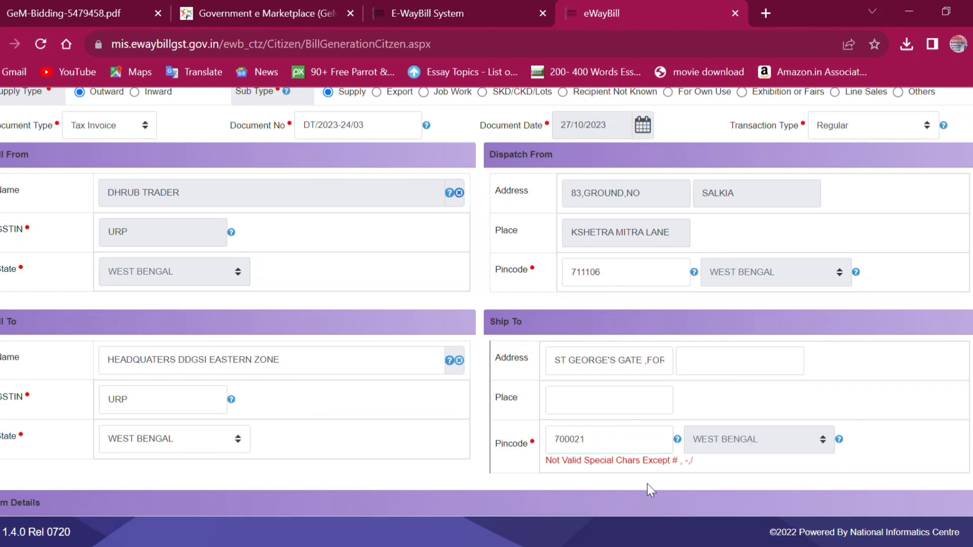
{"action": "double_click", "coordinate": [605, 446]}
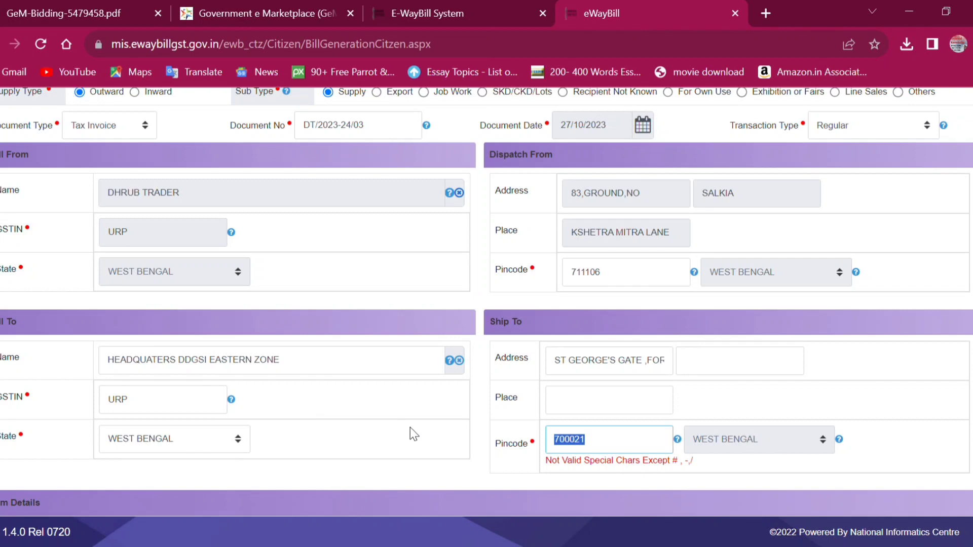
{"action": "key", "text": "BackSpace"}
Strip the comma, apostrophe and trailing Kolkata from the address; set Place KOLKATA, Pincode 700021.
{"action": "left_click", "coordinate": [658, 367]}
{"action": "key", "text": "BackSpace"}
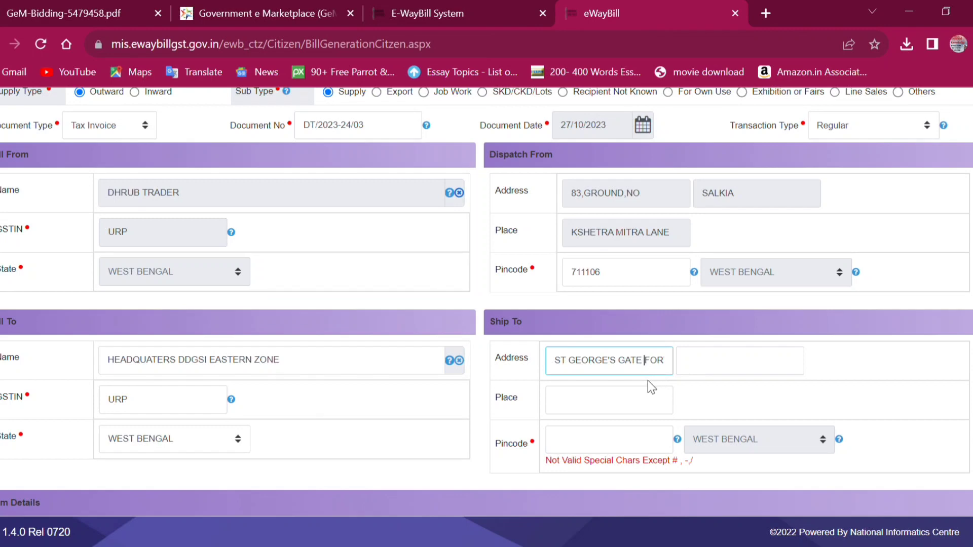
{"action": "key", "text": "Right"}
{"action": "key", "text": "Right"}
{"action": "key", "text": "Right"}
{"action": "key", "text": "Right"}
{"action": "key", "text": "Right"}
{"action": "key", "text": "Right"}
{"action": "key", "text": "Right"}
{"action": "key", "text": "Right"}
{"action": "key", "text": "Right"}
{"action": "key", "text": "Right"}
{"action": "key", "text": "Right"}
{"action": "key", "text": "Right"}
{"action": "key", "text": "Right"}
{"action": "key", "text": "Right"}
{"action": "key", "text": "Right"}
{"action": "key", "text": "Right"}
{"action": "key", "text": "Right"}
{"action": "key", "text": "Right"}
{"action": "key", "text": "Right"}
{"action": "key", "text": "Right"}
{"action": "key", "text": "Right"}
{"action": "key", "text": "Right"}
{"action": "key", "text": "Right"}
{"action": "key", "text": "Right"}
{"action": "key", "text": "Right"}
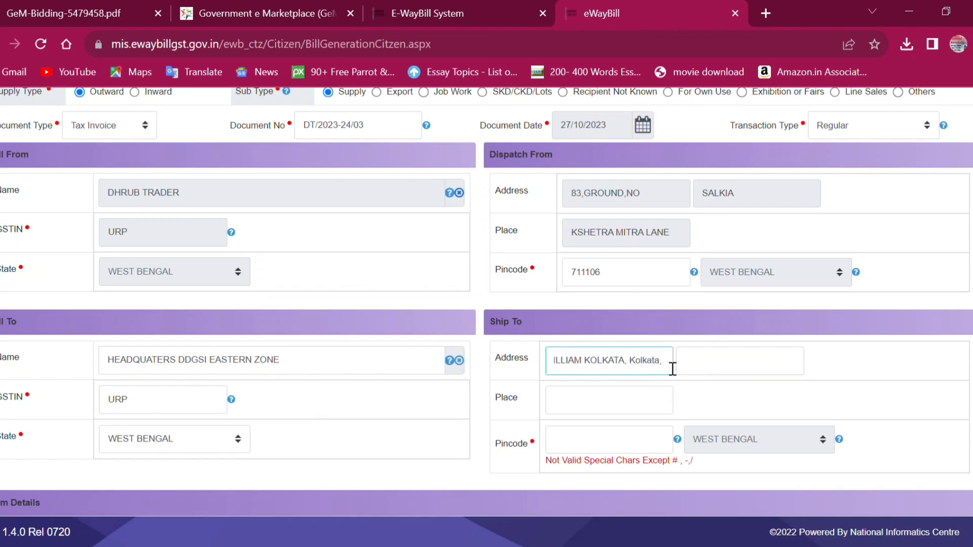
{"action": "left_click_drag", "start_coordinate": [670, 370], "coordinate": [631, 371]}
{"action": "key", "text": "BackSpace"}
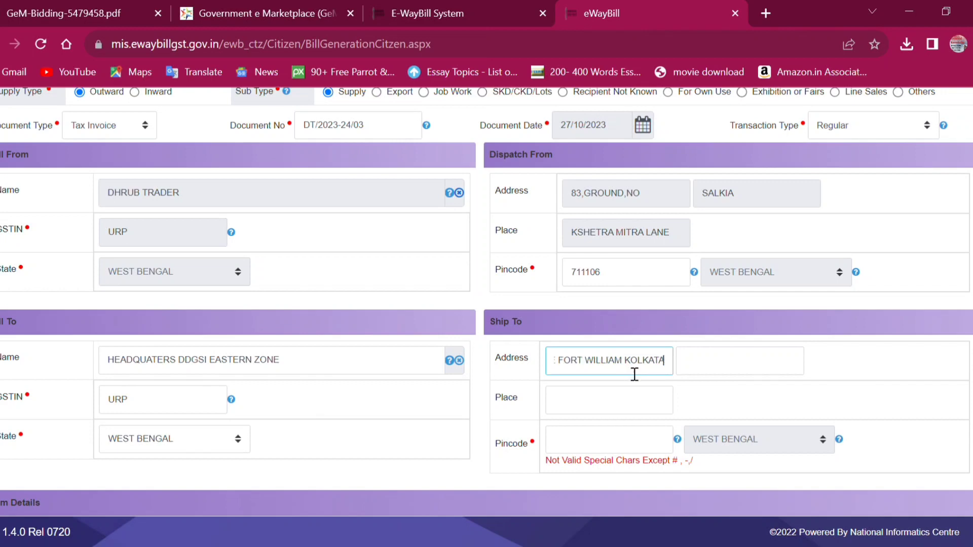
{"action": "left_click", "coordinate": [642, 402]}
{"action": "type", "text": "KOLKATA"}
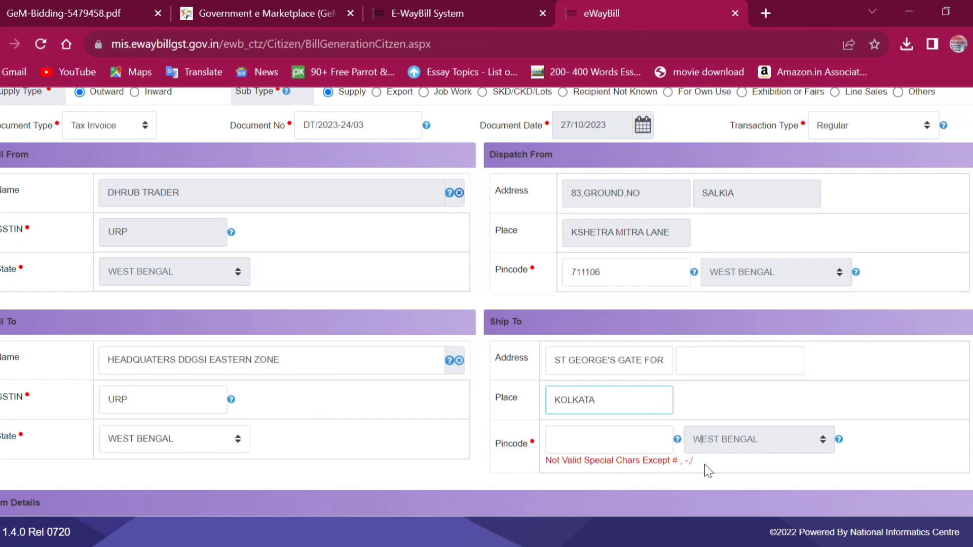
{"action": "left_click", "coordinate": [619, 365]}
{"action": "key", "text": "BackSpace"}
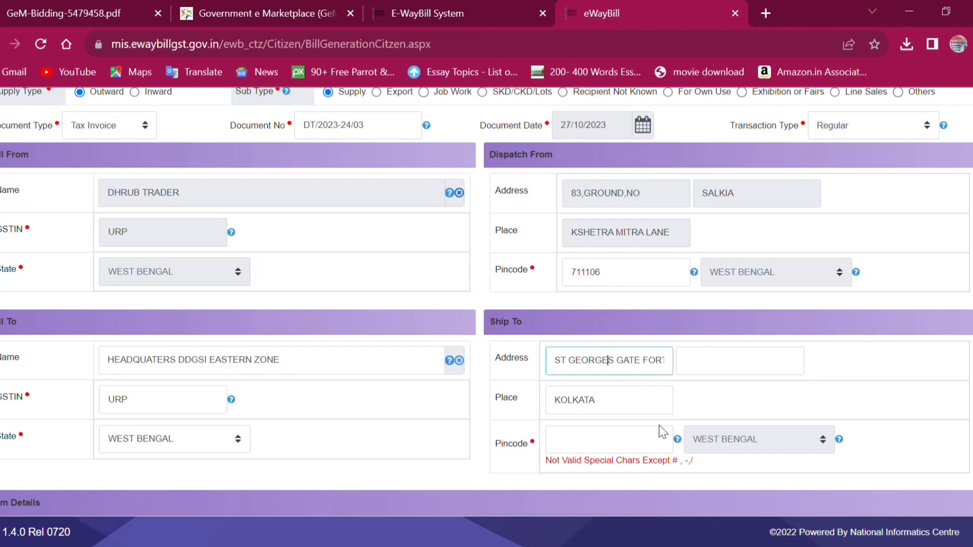
{"action": "left_click", "coordinate": [617, 442]}
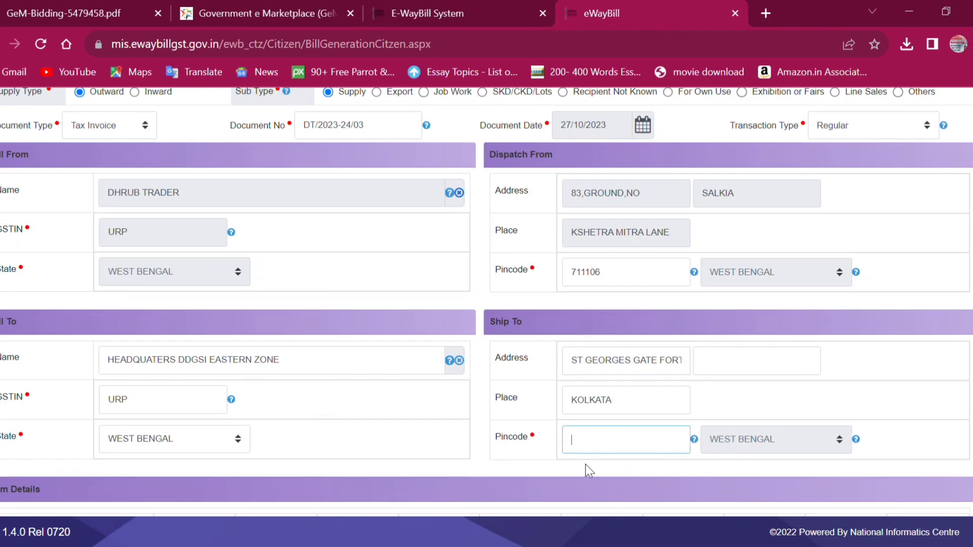
{"action": "type", "text": "700021"}
Enter the product name 'Windos 10 pro' in the first item row.
{"action": "left_click", "coordinate": [597, 473]}
{"action": "scroll", "coordinate": [550, 461], "scroll_direction": "down", "scroll_amount": 3}
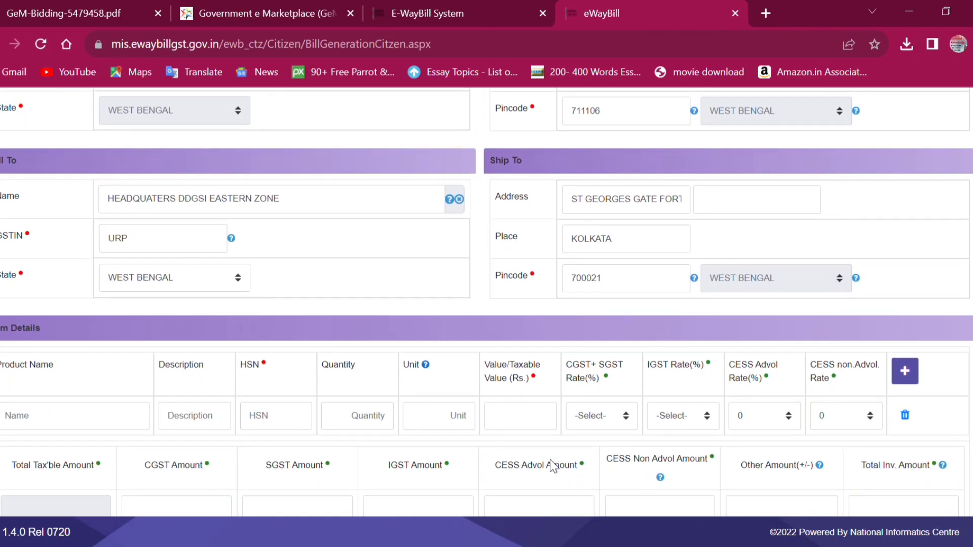
{"action": "scroll", "coordinate": [425, 434], "scroll_direction": "down", "scroll_amount": 3}
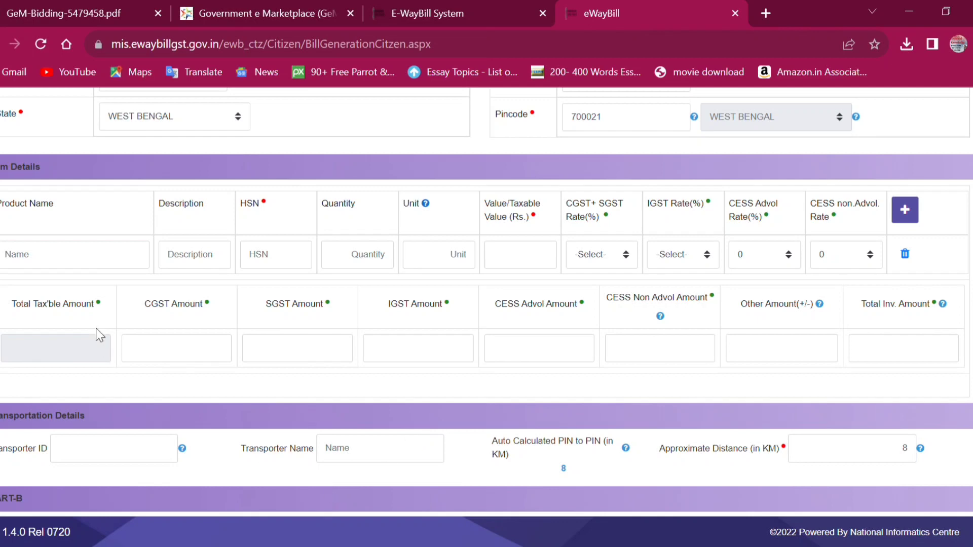
{"action": "left_click", "coordinate": [108, 263]}
{"action": "type", "text": "WO"}
{"action": "key", "text": "BackSpace"}
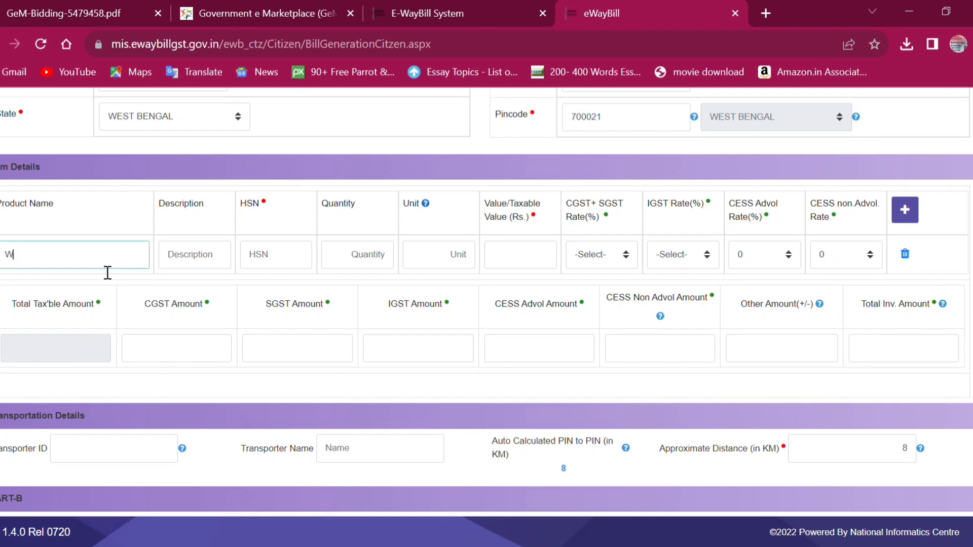
{"action": "type", "text": "indos 10 pro"}
Fill the item's description 'box pack', HSN 8523, quantity 8 and unit 'no'.
{"action": "left_click", "coordinate": [193, 267]}
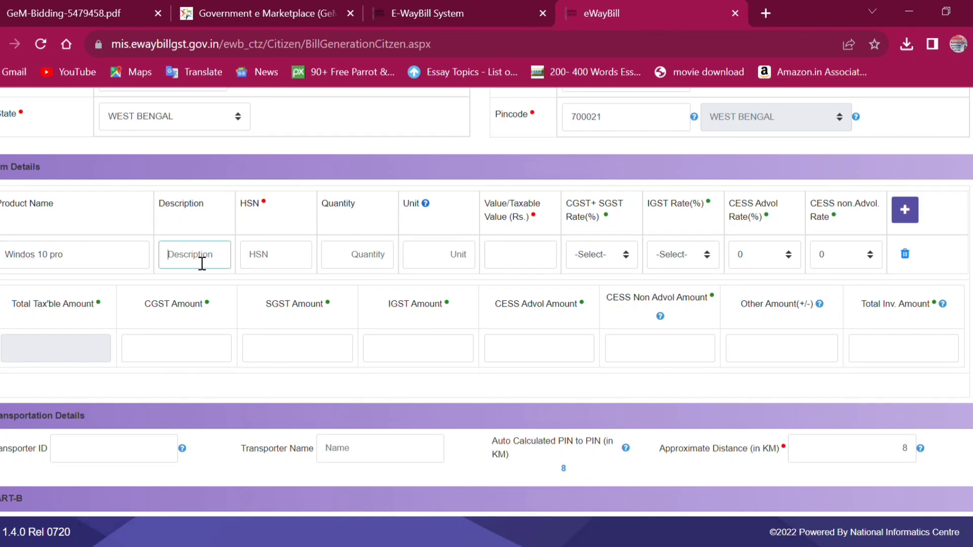
{"action": "type", "text": "box pack"}
{"action": "left_click", "coordinate": [261, 266]}
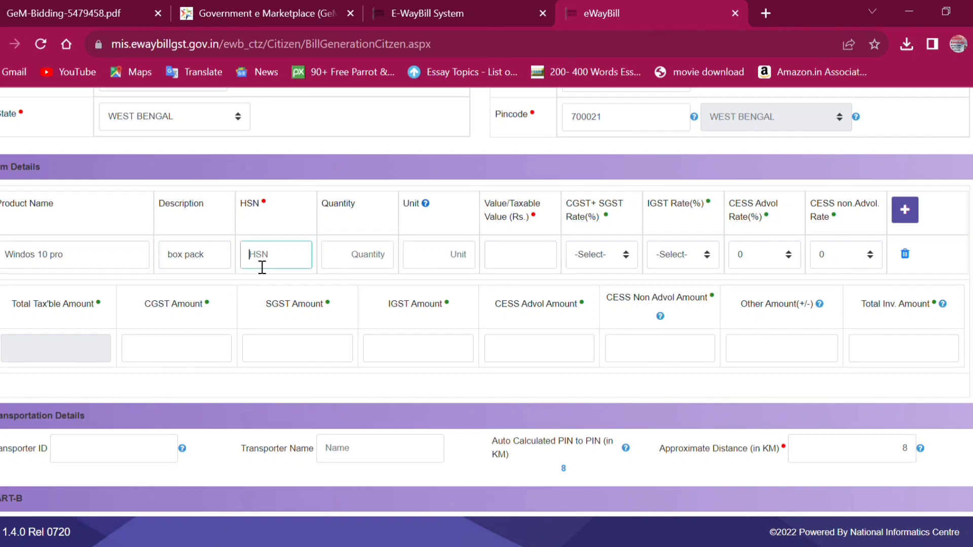
{"action": "type", "text": "8523"}
{"action": "left_click", "coordinate": [357, 262]}
{"action": "type", "text": "8"}
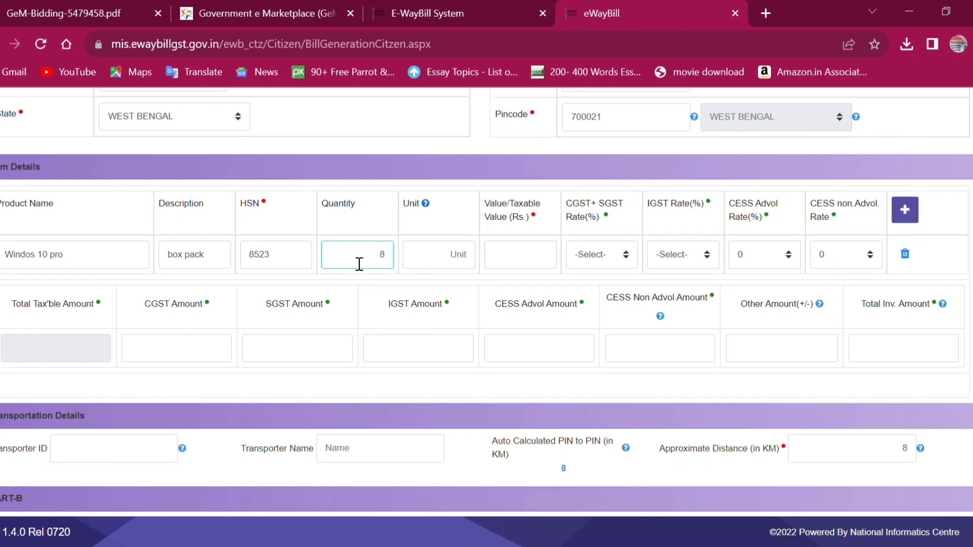
{"action": "left_click", "coordinate": [431, 264]}
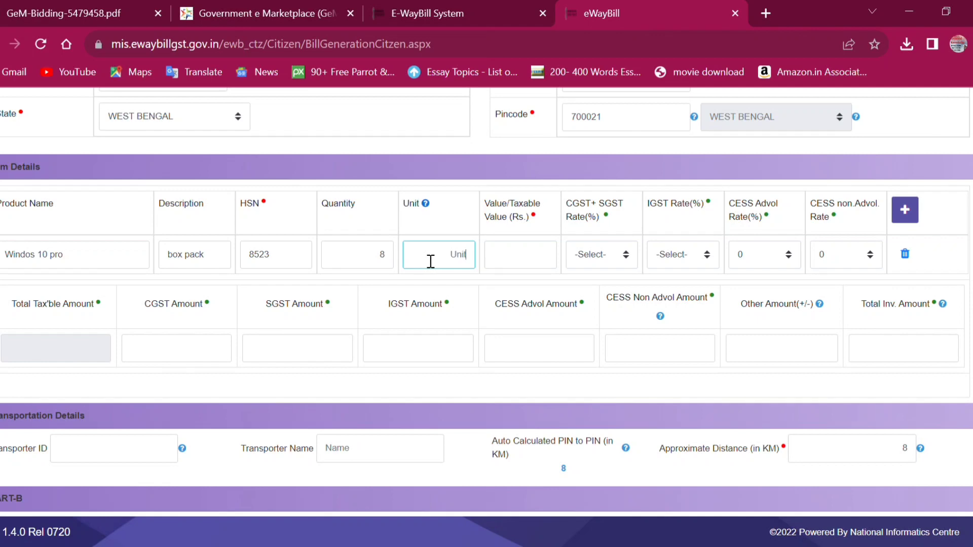
{"action": "type", "text": "no"}
{"action": "left_click", "coordinate": [522, 263]}
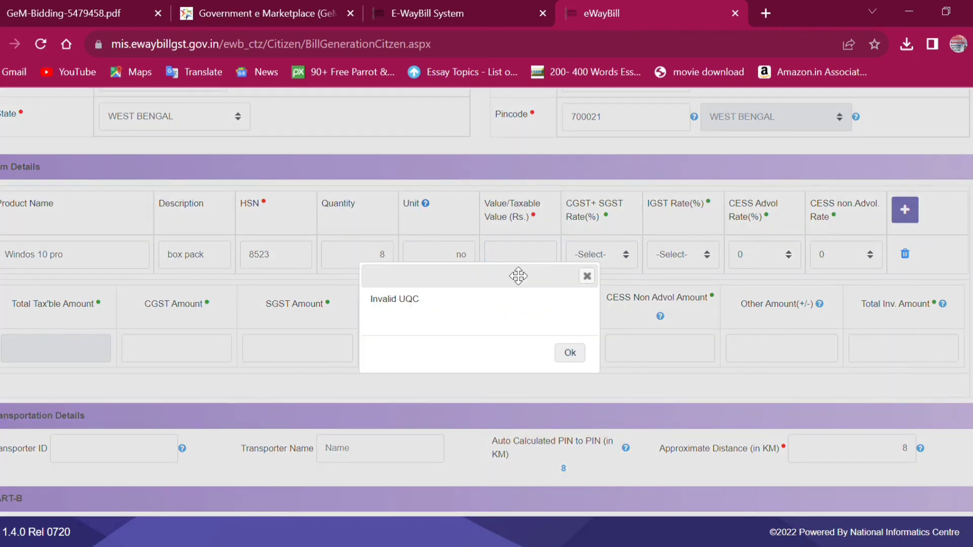
Dismiss the Invalid UQC alerts and enter taxable value 12450, making the invoice total 12450.00.
{"action": "left_click", "coordinate": [575, 356]}
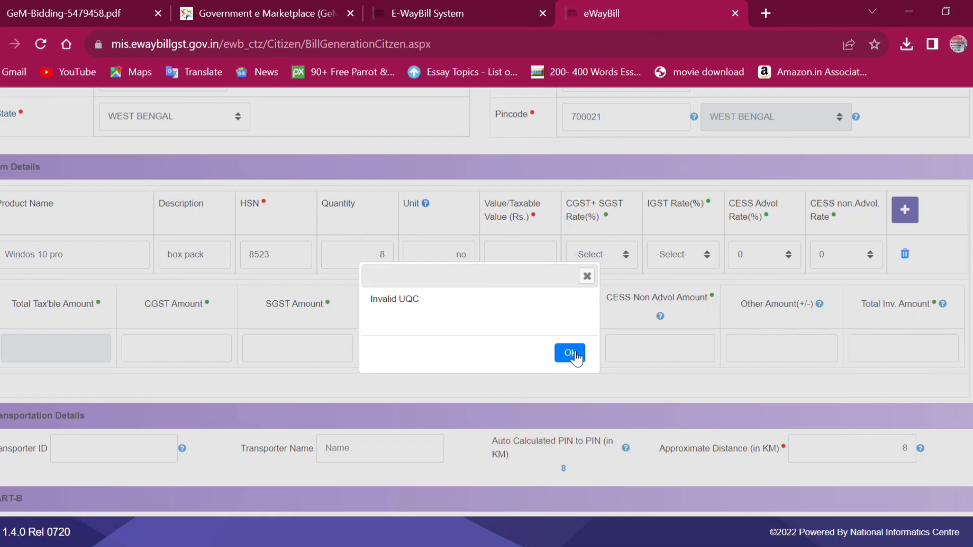
{"action": "left_click", "coordinate": [574, 356]}
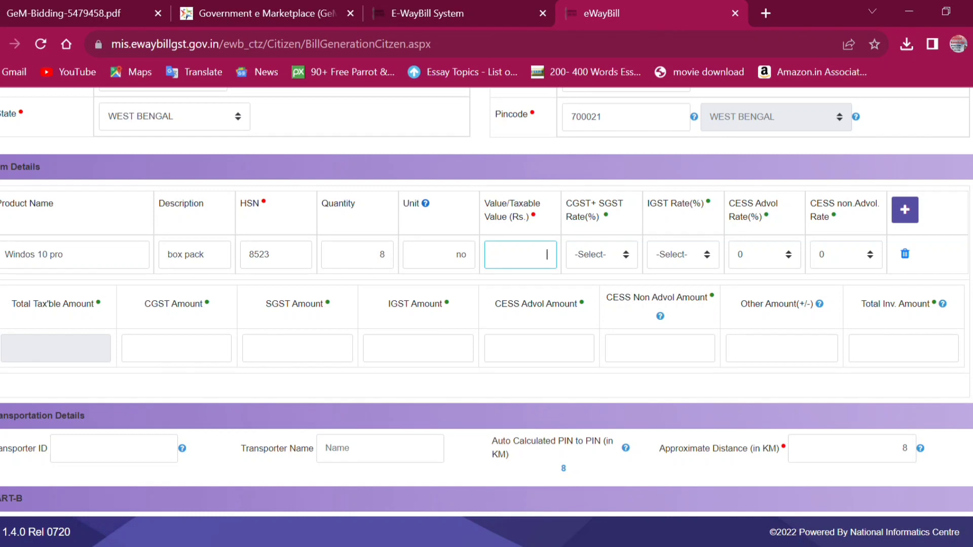
{"action": "left_click", "coordinate": [550, 546]}
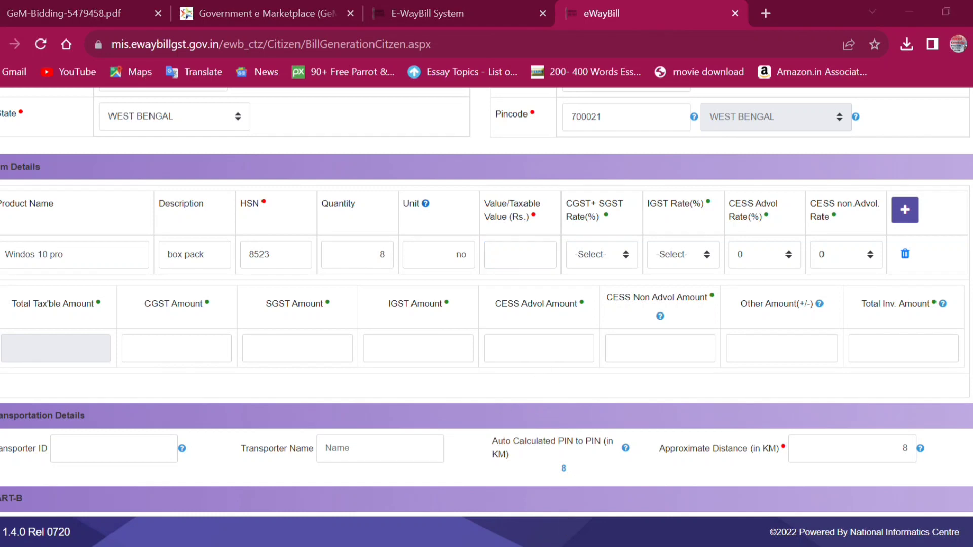
{"action": "key", "text": "alt+Tab"}
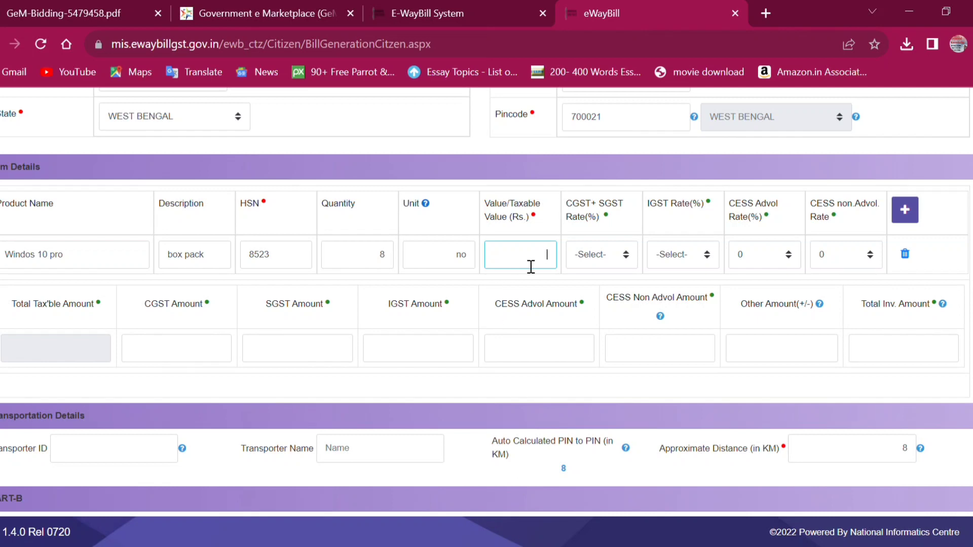
{"action": "type", "text": "12450"}
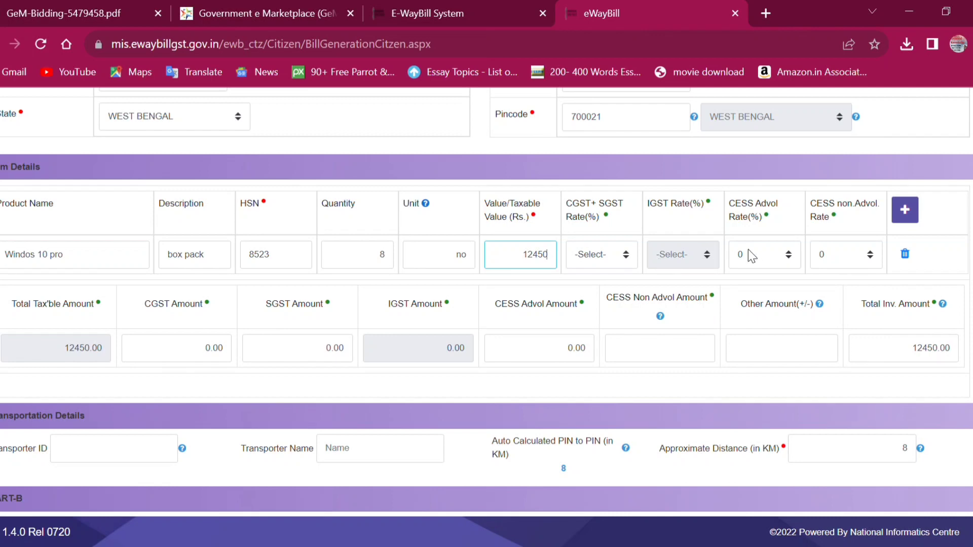
{"action": "left_click", "coordinate": [625, 261]}
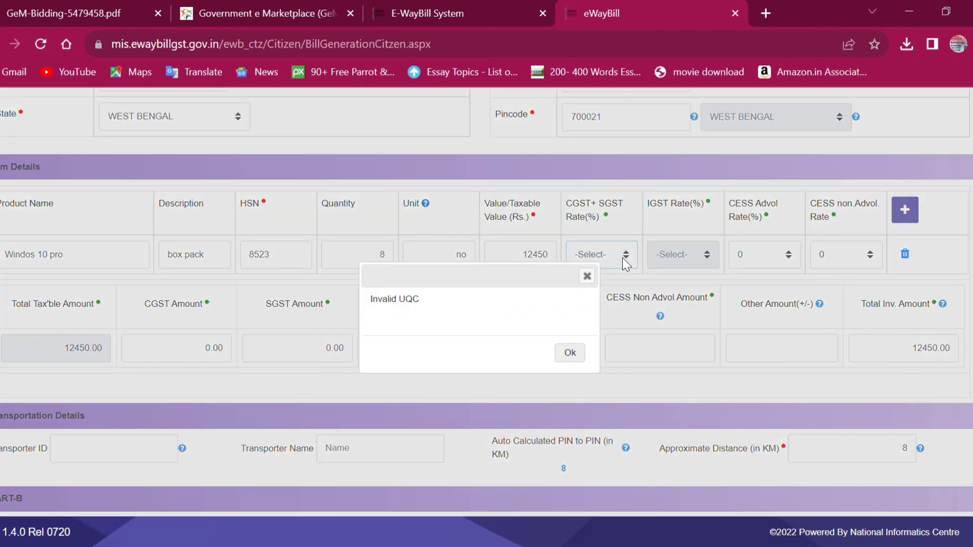
{"action": "left_click", "coordinate": [585, 276]}
{"action": "scroll", "coordinate": [382, 403], "scroll_direction": "up", "scroll_amount": 3}
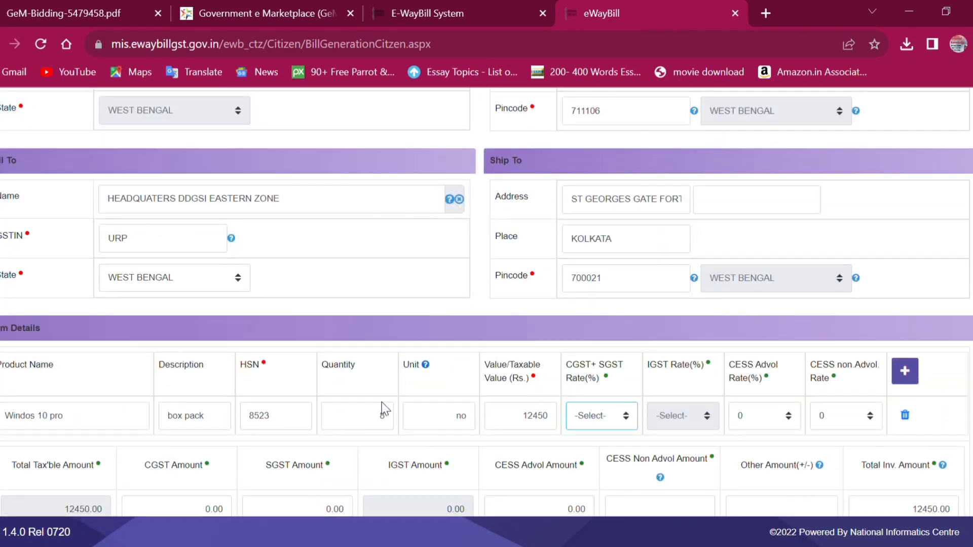
{"action": "scroll", "coordinate": [385, 409], "scroll_direction": "up", "scroll_amount": 6}
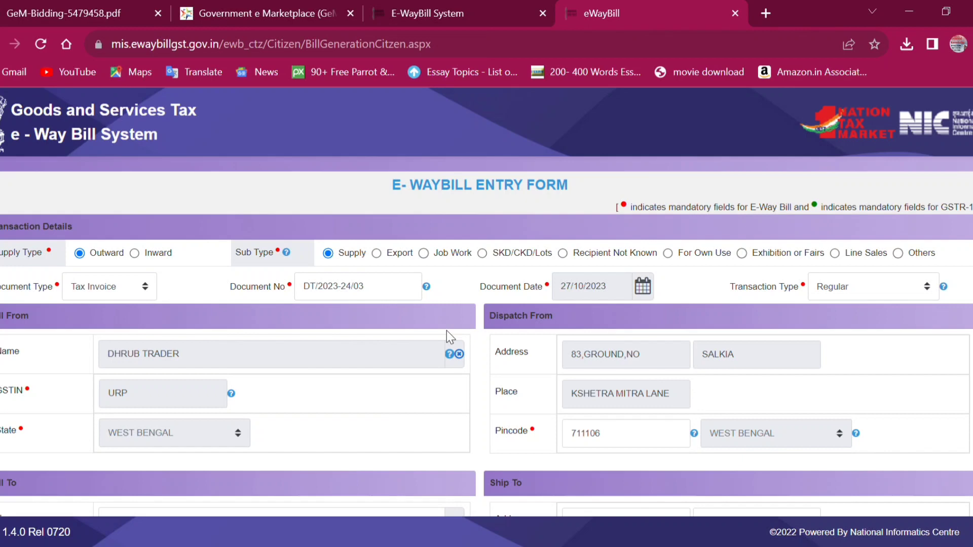
Recheck HSN 8523 and 'box pack', then delete the invalid unit 'no' from the item row.
{"action": "scroll", "coordinate": [446, 330], "scroll_direction": "down", "scroll_amount": 3}
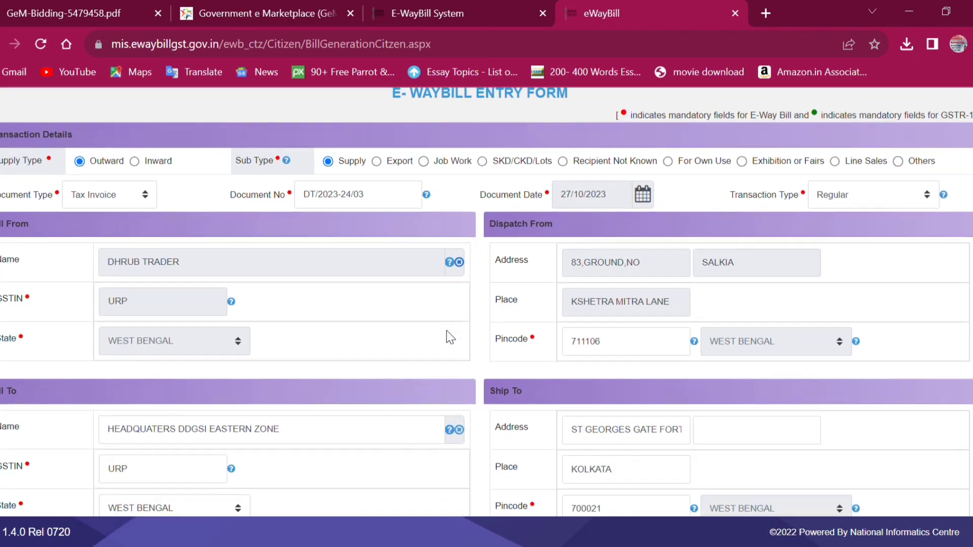
{"action": "scroll", "coordinate": [446, 330], "scroll_direction": "down", "scroll_amount": 2}
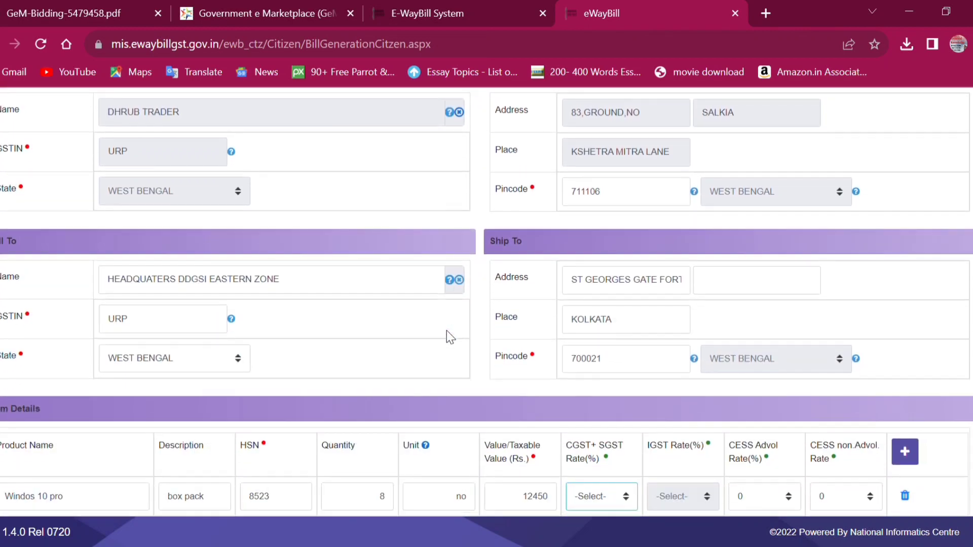
{"action": "scroll", "coordinate": [447, 331], "scroll_direction": "down", "scroll_amount": 2}
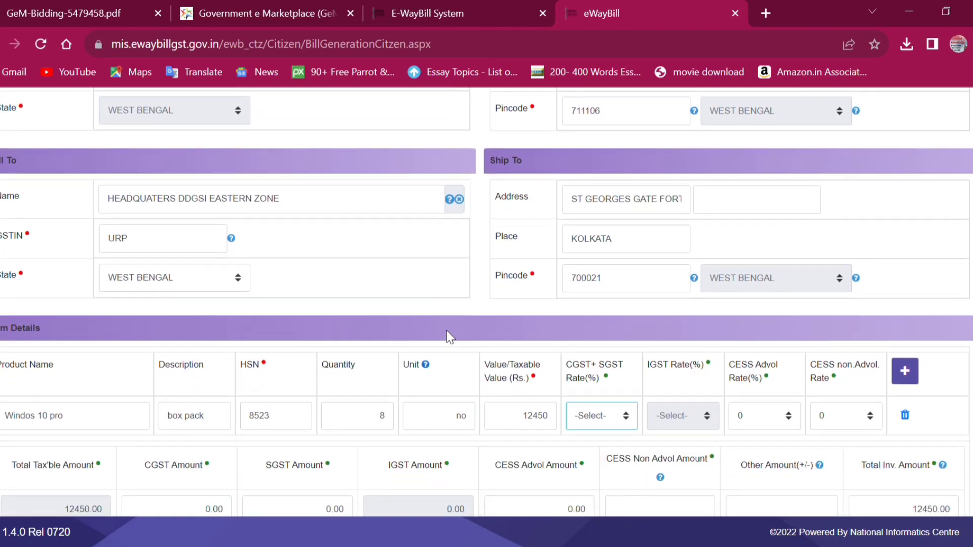
{"action": "scroll", "coordinate": [446, 331], "scroll_direction": "down", "scroll_amount": 6}
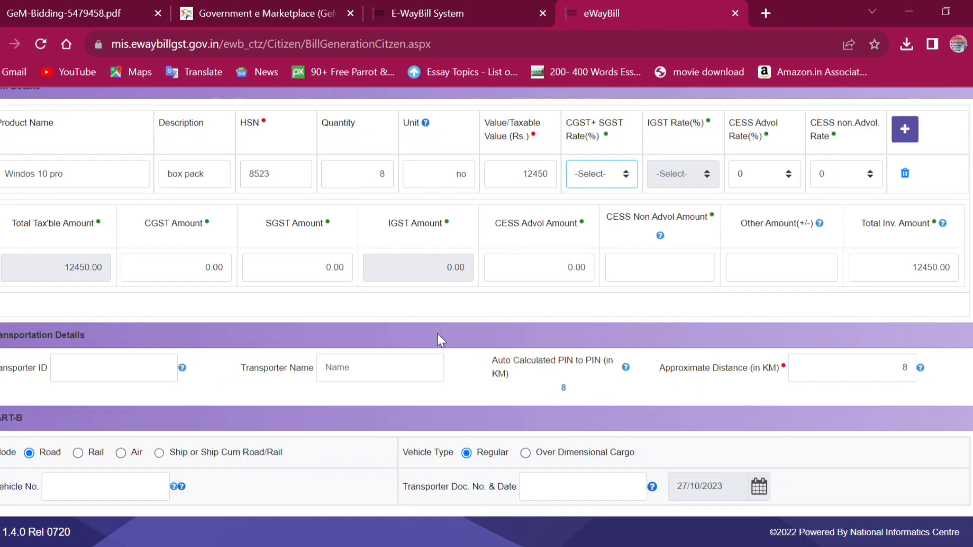
{"action": "scroll", "coordinate": [363, 302], "scroll_direction": "up", "scroll_amount": 1}
{"action": "scroll", "coordinate": [364, 303], "scroll_direction": "up", "scroll_amount": 1}
{"action": "left_click", "coordinate": [282, 259]}
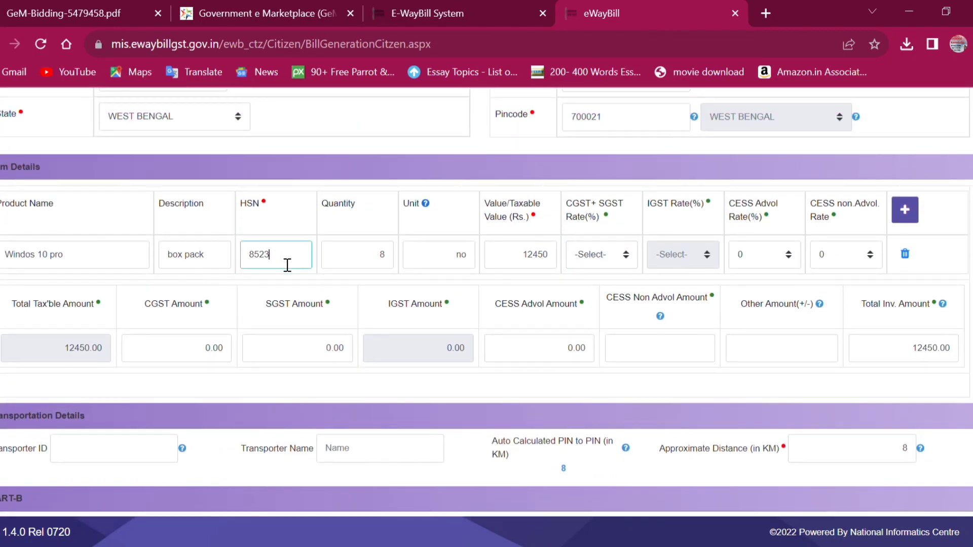
{"action": "left_click", "coordinate": [226, 264]}
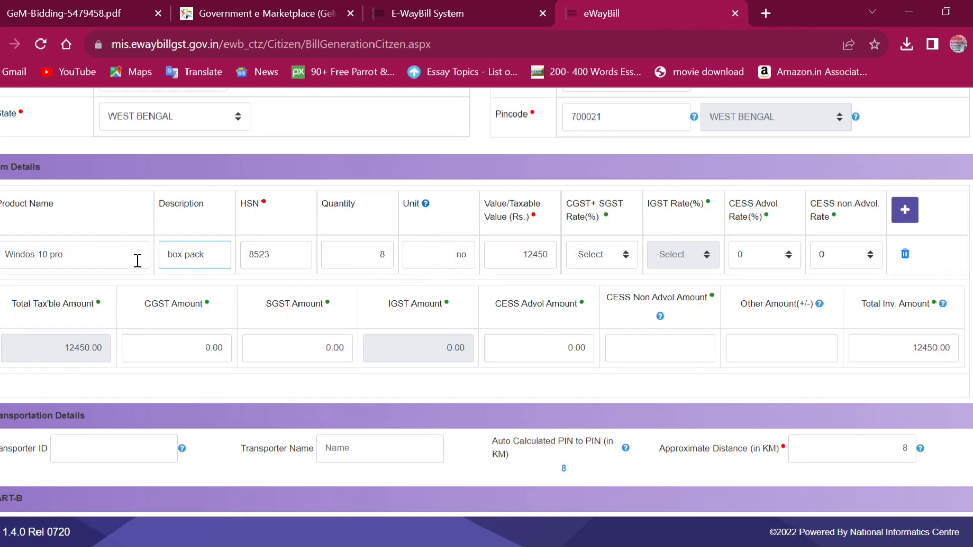
{"action": "left_click", "coordinate": [434, 263]}
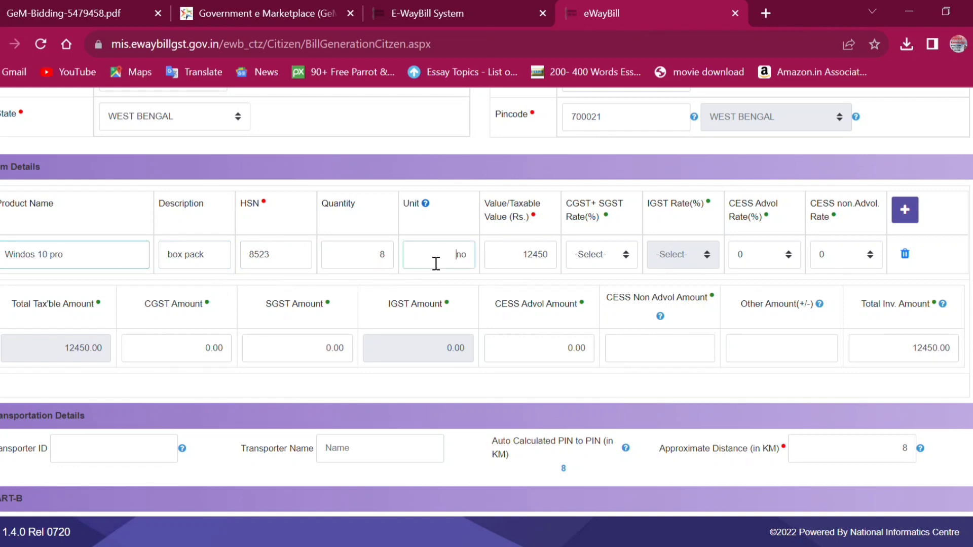
{"action": "double_click", "coordinate": [461, 259]}
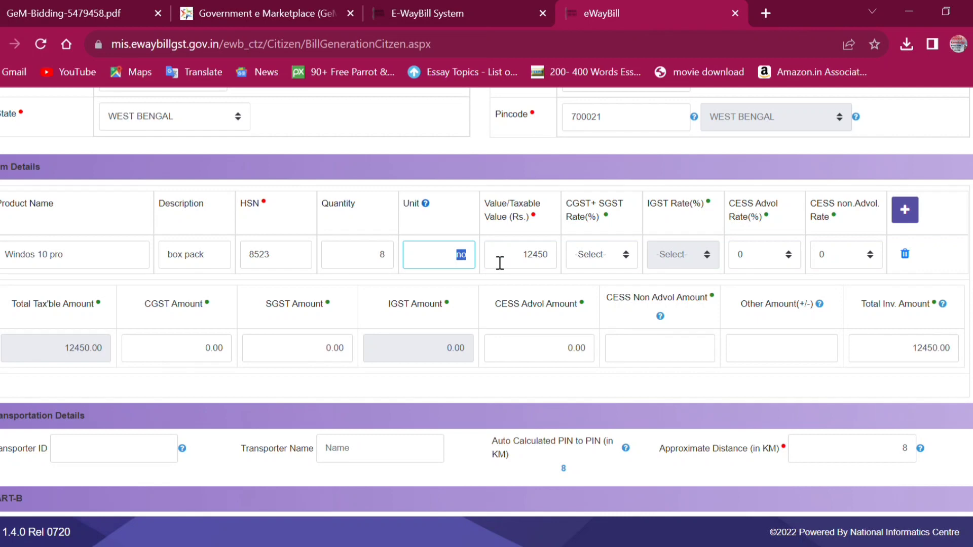
{"action": "key", "text": "BackSpace"}
{"action": "left_click", "coordinate": [455, 275]}
{"action": "mouse_move", "coordinate": [425, 204]}
{"action": "left_click", "coordinate": [470, 263]}
Enter unit 'box' and pick CGST+SGST rate 9 + 9, bringing the total to 14691.00.
{"action": "type", "text": "box"}
{"action": "left_click", "coordinate": [482, 285]}
{"action": "left_click", "coordinate": [614, 259]}
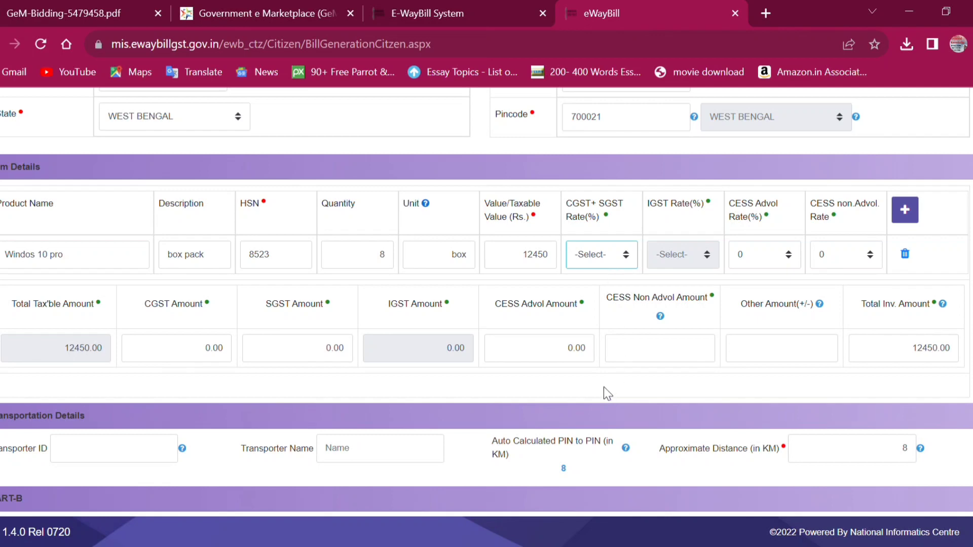
{"action": "left_click", "coordinate": [597, 358]}
Replace taxable value 12450 with 84406.78, making the total invoice amount 99600.00.
{"action": "double_click", "coordinate": [528, 259]}
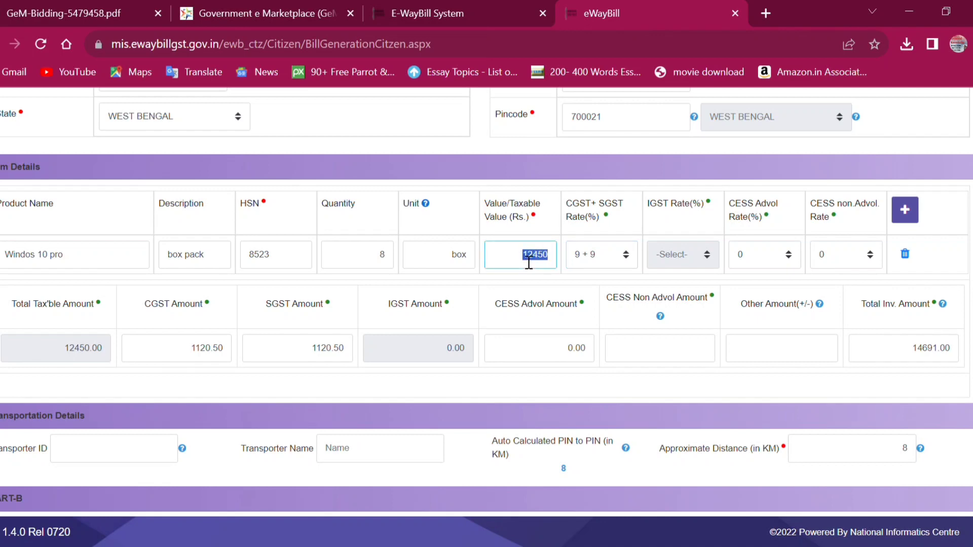
{"action": "type", "text": "84406"}
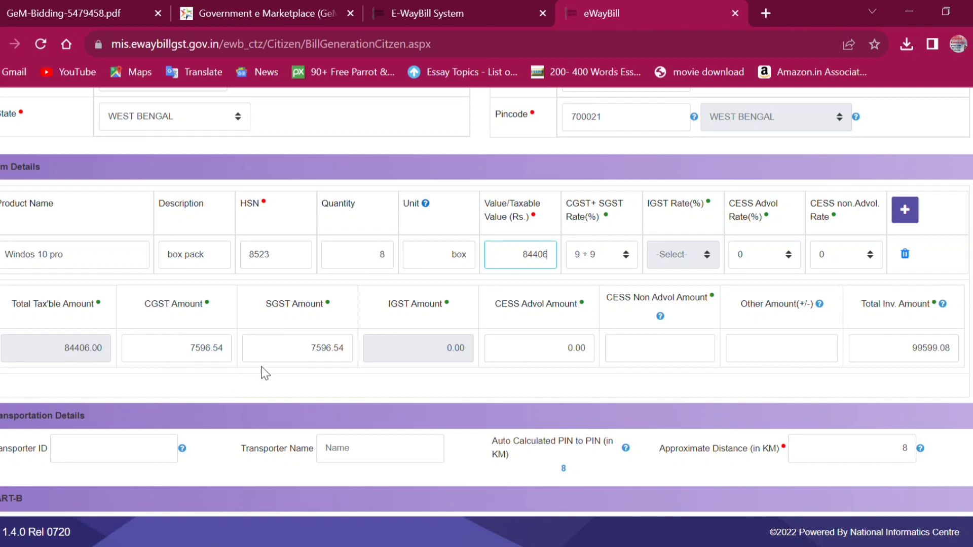
{"action": "type", "text": ".78"}
{"action": "left_click", "coordinate": [457, 396]}
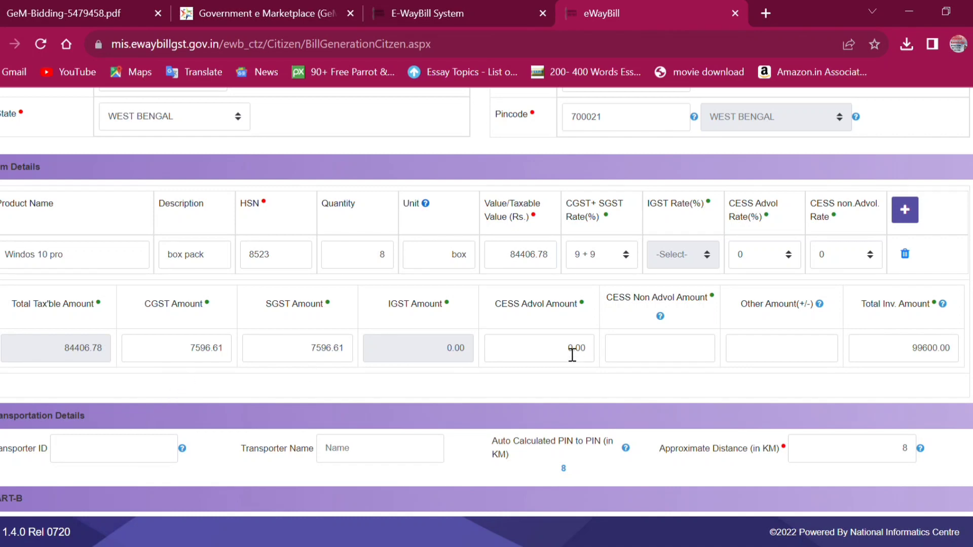
Submit the form twice, dismissing the warning that asks for Part-B vehicle details each time.
{"action": "scroll", "coordinate": [709, 382], "scroll_direction": "down", "scroll_amount": 2}
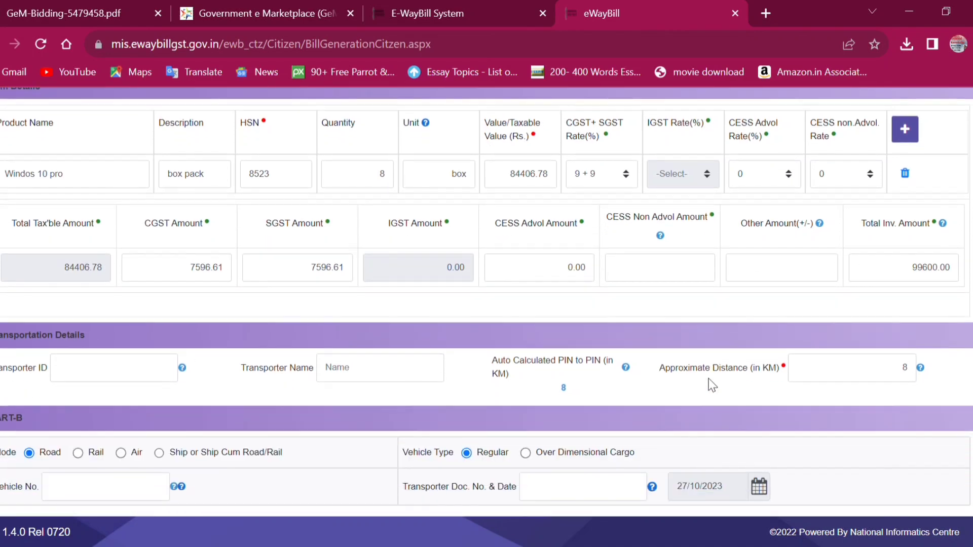
{"action": "scroll", "coordinate": [709, 384], "scroll_direction": "up", "scroll_amount": 2}
{"action": "scroll", "coordinate": [745, 394], "scroll_direction": "down", "scroll_amount": 2}
{"action": "scroll", "coordinate": [383, 408], "scroll_direction": "up", "scroll_amount": 2}
{"action": "scroll", "coordinate": [382, 408], "scroll_direction": "down", "scroll_amount": 3}
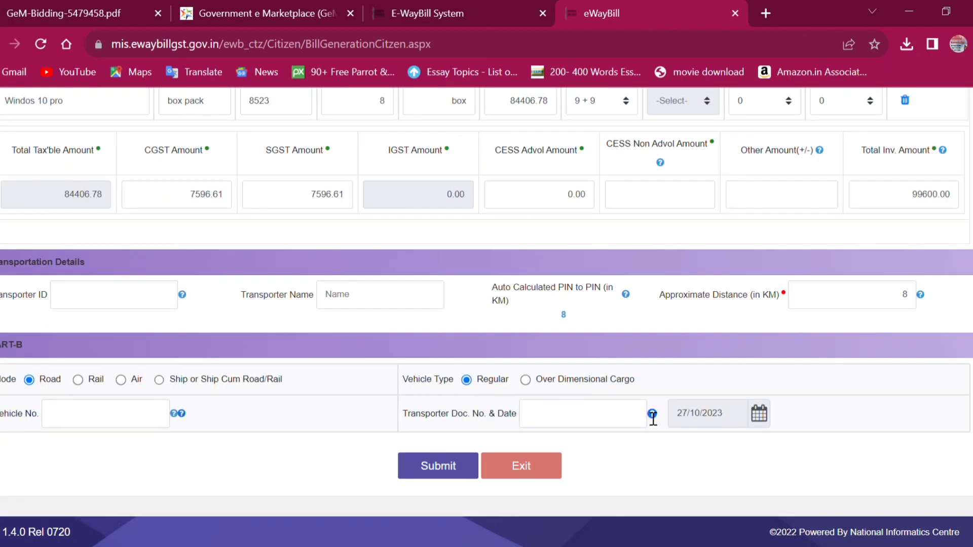
{"action": "left_click", "coordinate": [439, 470]}
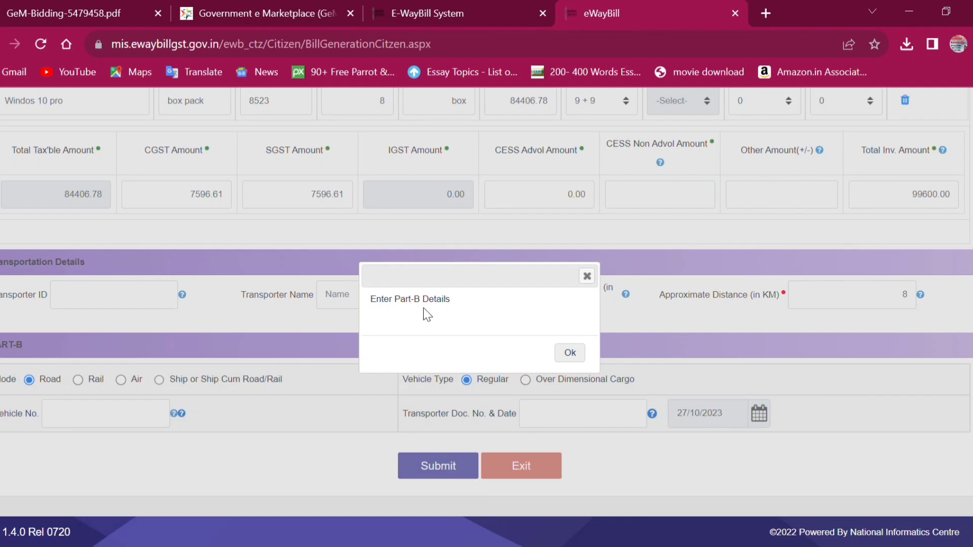
{"action": "left_click", "coordinate": [573, 354]}
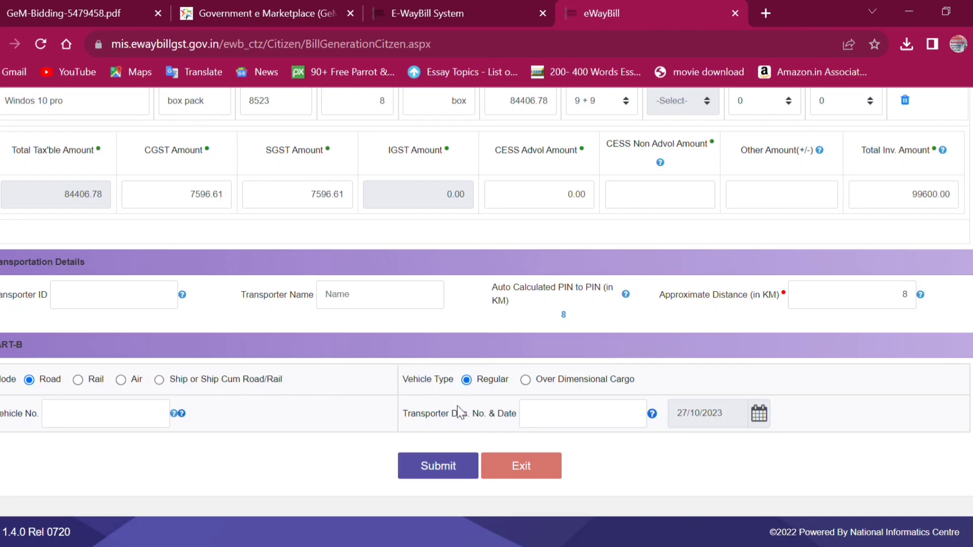
{"action": "left_click", "coordinate": [427, 475]}
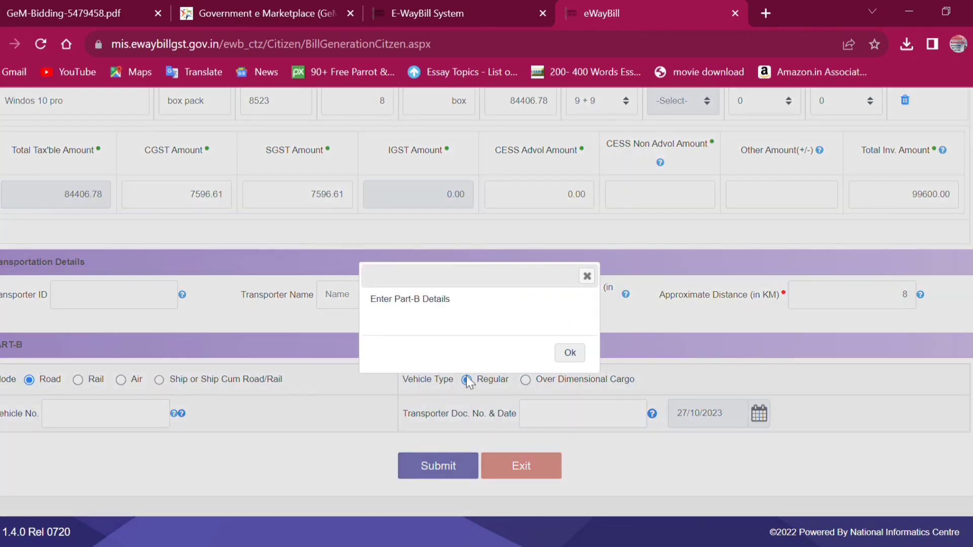
{"action": "left_click", "coordinate": [570, 353]}
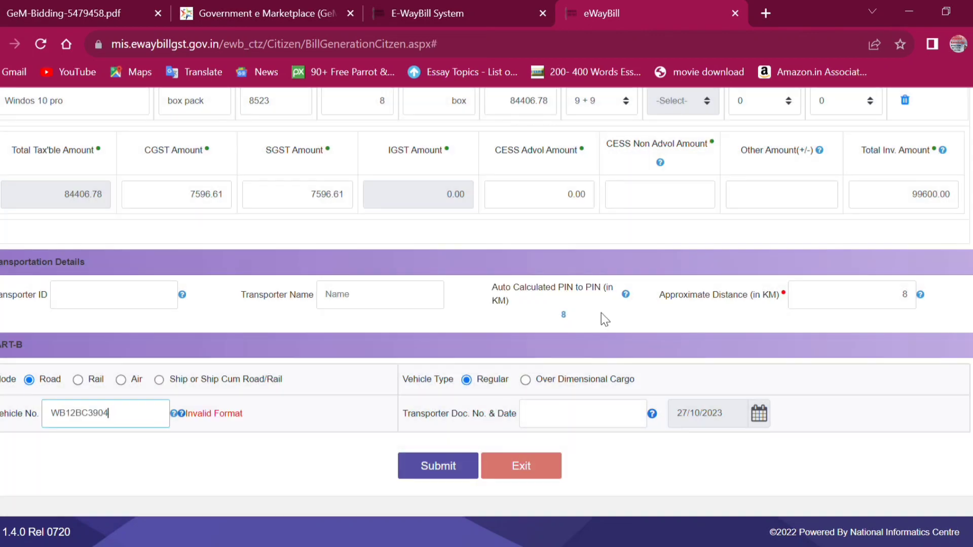
Resubmit and confirm past the GSTR1 mandatory-fields alert to generate the e-way bill.
{"action": "left_click", "coordinate": [446, 475]}
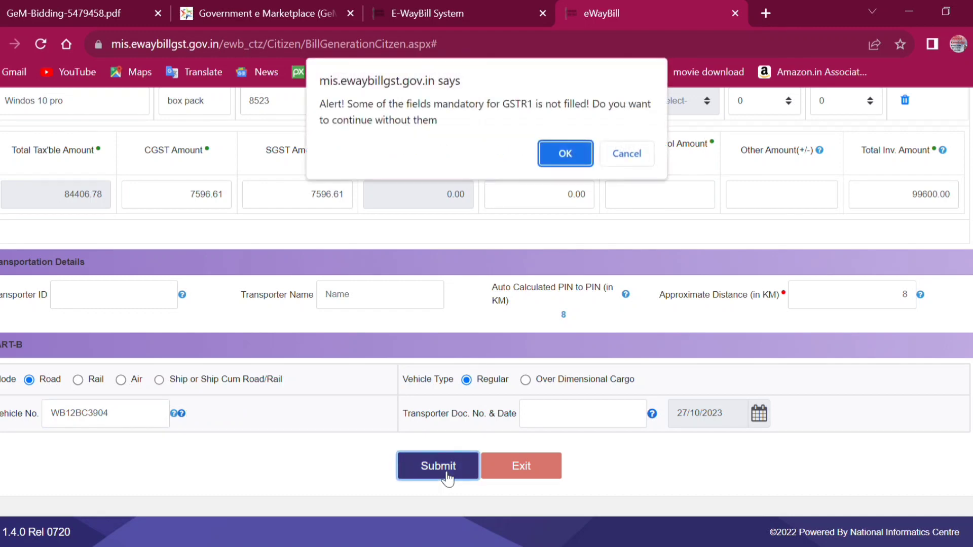
{"action": "left_click", "coordinate": [556, 155]}
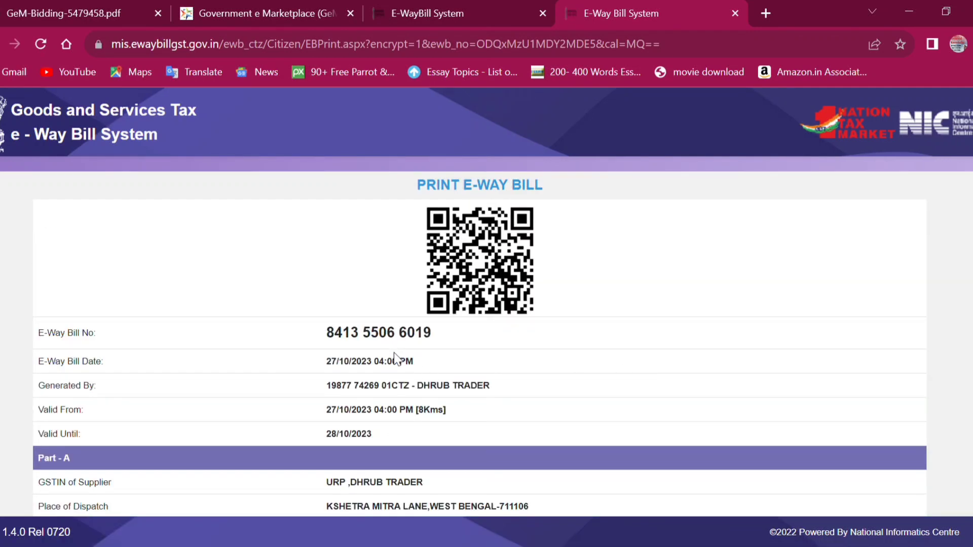
Print the generated e-way bill from the bottom of its print page, opening Save as PDF options.
{"action": "scroll", "coordinate": [394, 356], "scroll_direction": "down", "scroll_amount": 2}
{"action": "scroll", "coordinate": [394, 356], "scroll_direction": "down", "scroll_amount": 2}
{"action": "scroll", "coordinate": [394, 356], "scroll_direction": "down", "scroll_amount": 6}
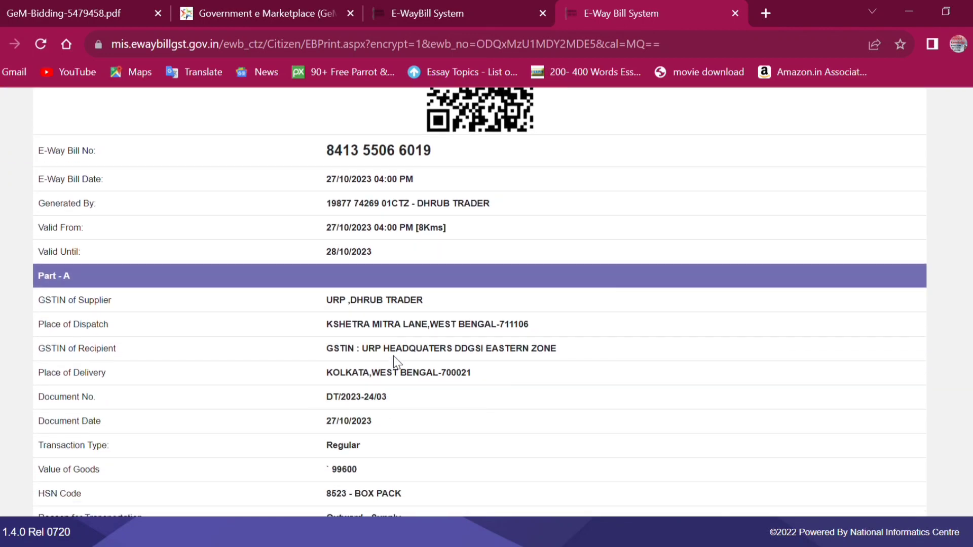
{"action": "scroll", "coordinate": [394, 356], "scroll_direction": "down", "scroll_amount": 1}
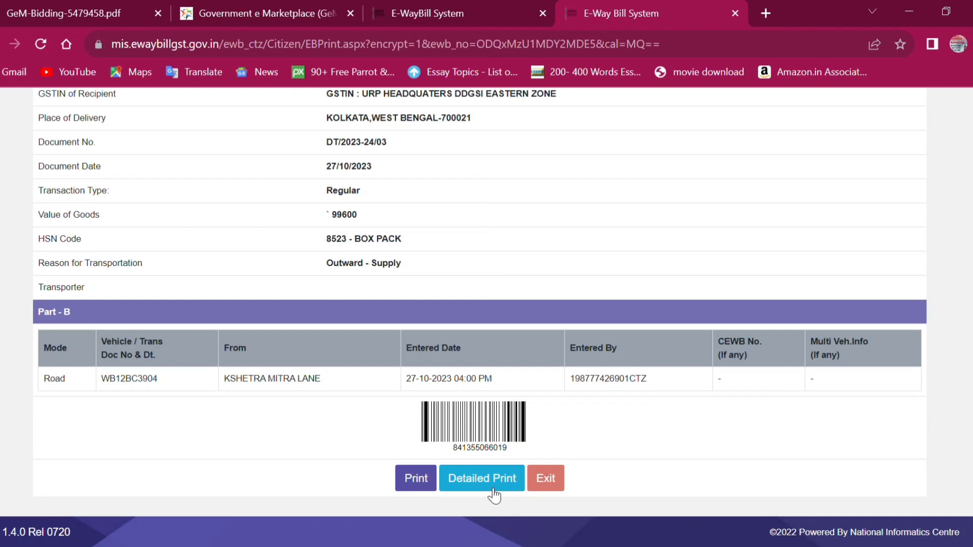
{"action": "left_click", "coordinate": [425, 488]}
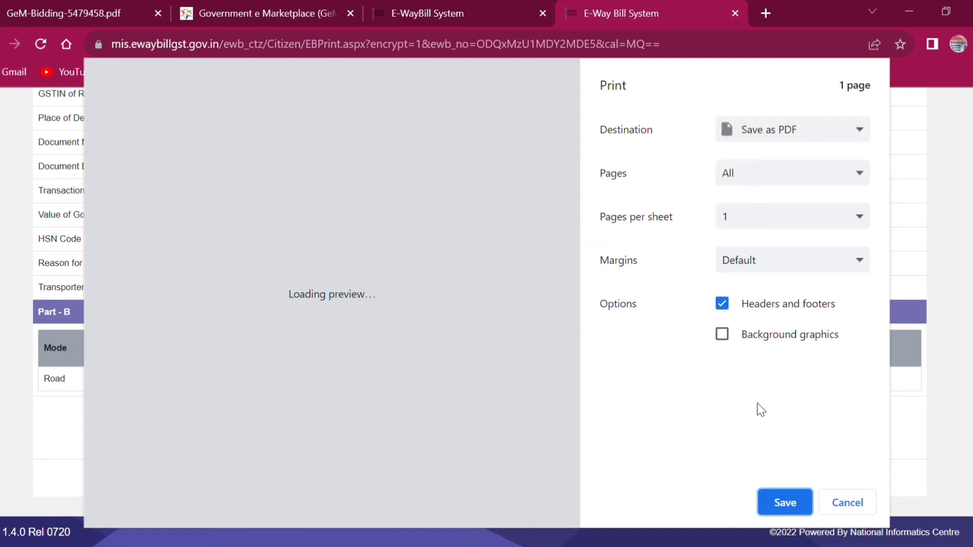
Check the page margins setting and save the generated e-way bill as a PDF.
{"action": "left_click", "coordinate": [792, 508]}
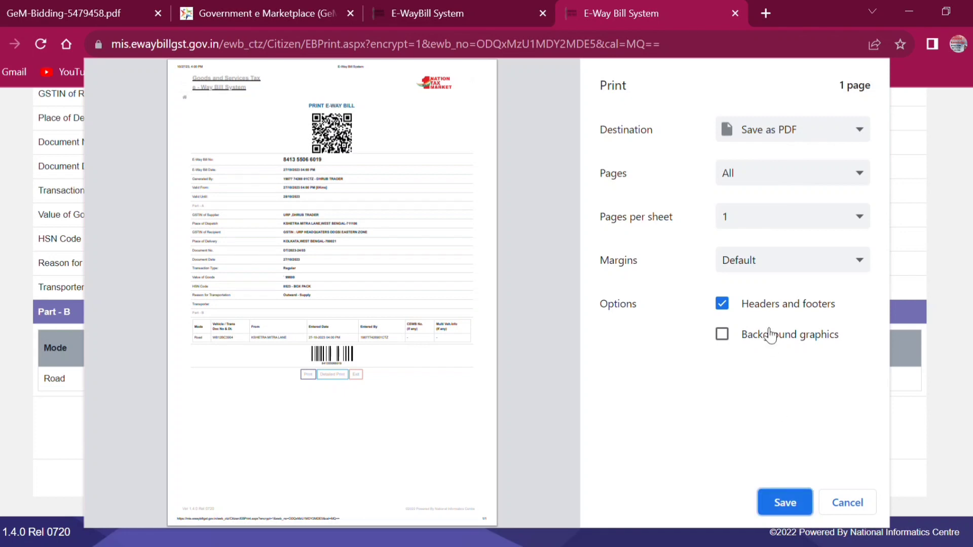
{"action": "left_click", "coordinate": [758, 270]}
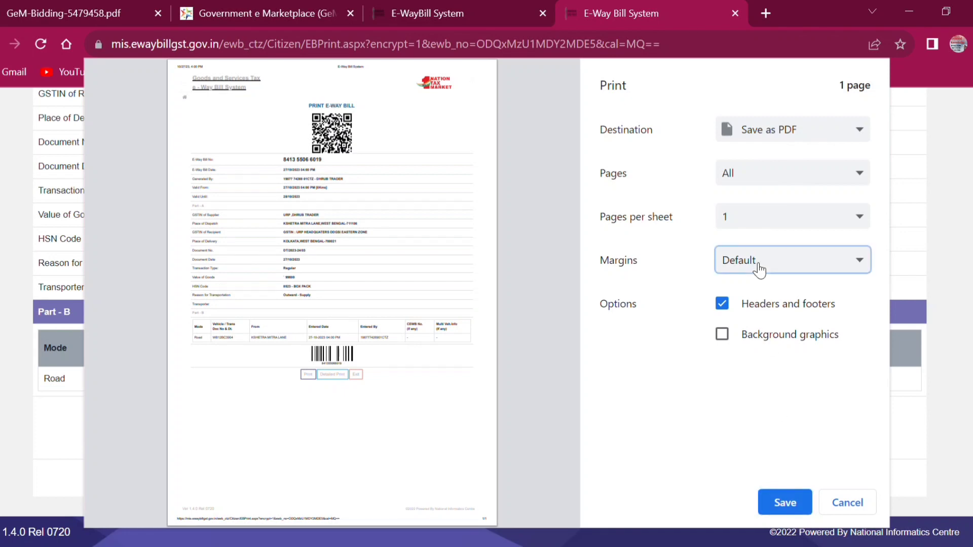
{"action": "left_click", "coordinate": [785, 511]}
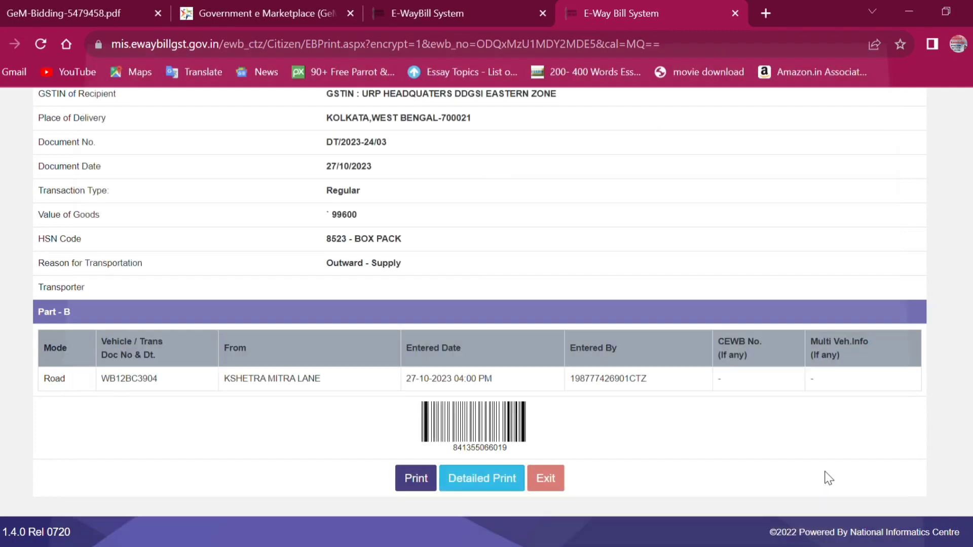
Open the Detailed Print version of the e-way bill and save it as a PDF.
{"action": "left_click", "coordinate": [484, 485]}
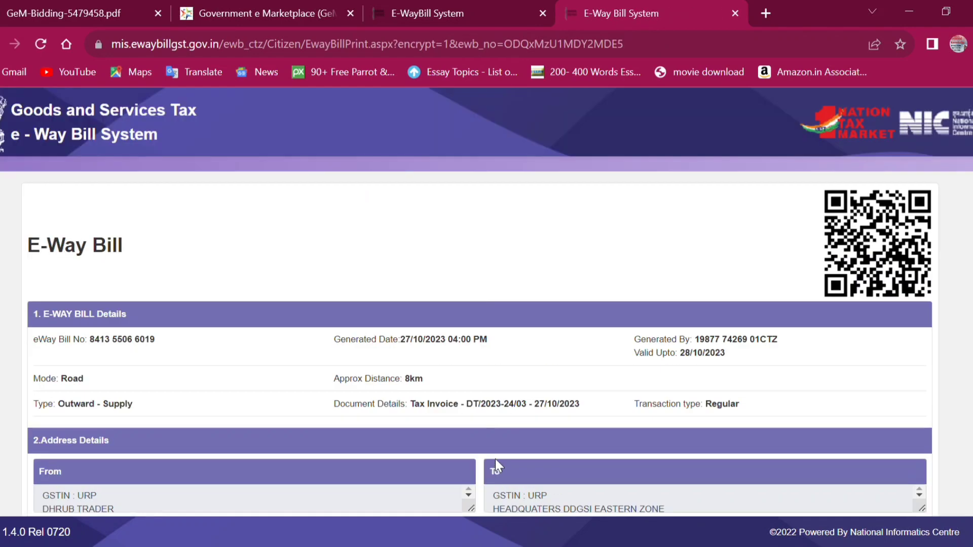
{"action": "scroll", "coordinate": [517, 411], "scroll_direction": "down", "scroll_amount": 7}
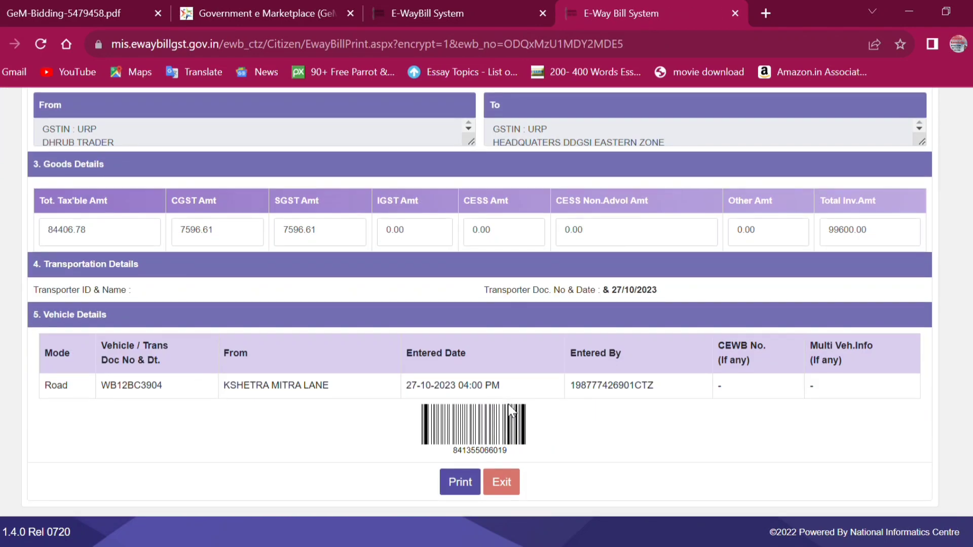
{"action": "left_click", "coordinate": [461, 486]}
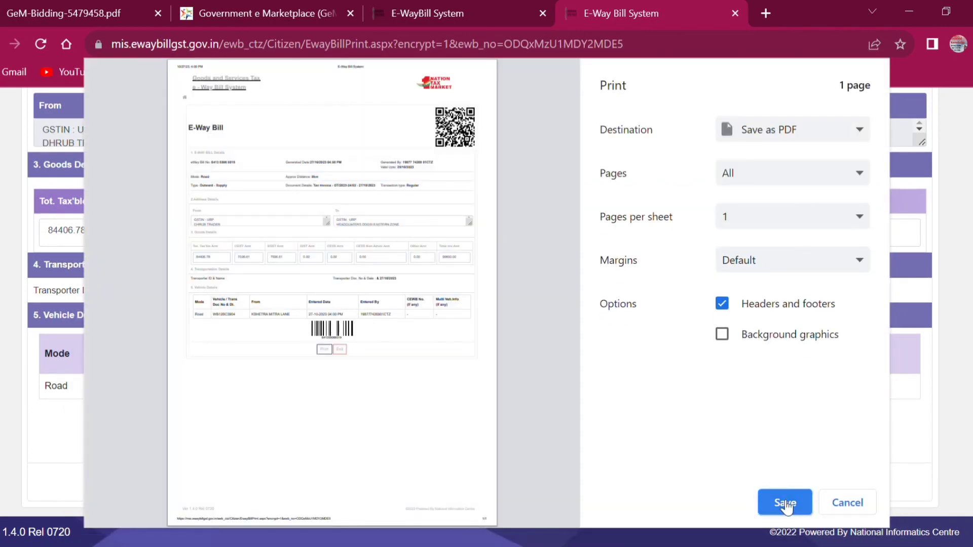
{"action": "left_click", "coordinate": [786, 504]}
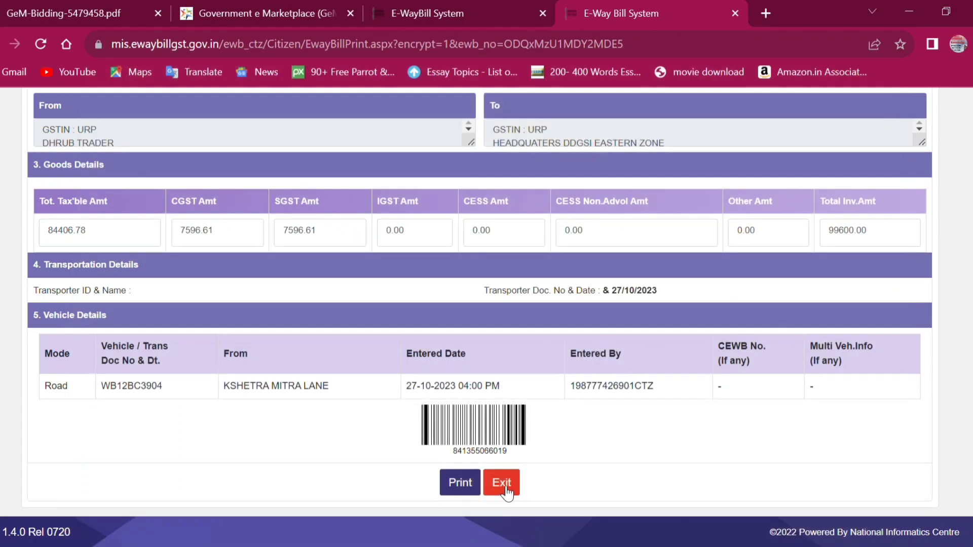
Exit the bill, start a Print EWB lookup with a partial mobile number, then exit again.
{"action": "left_click", "coordinate": [505, 494]}
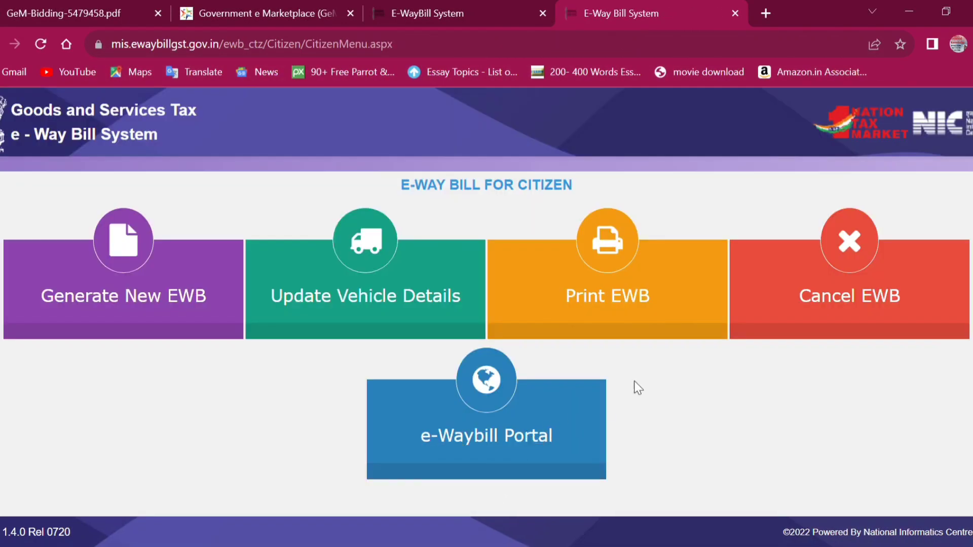
{"action": "left_click", "coordinate": [620, 263]}
{"action": "left_click", "coordinate": [501, 227]}
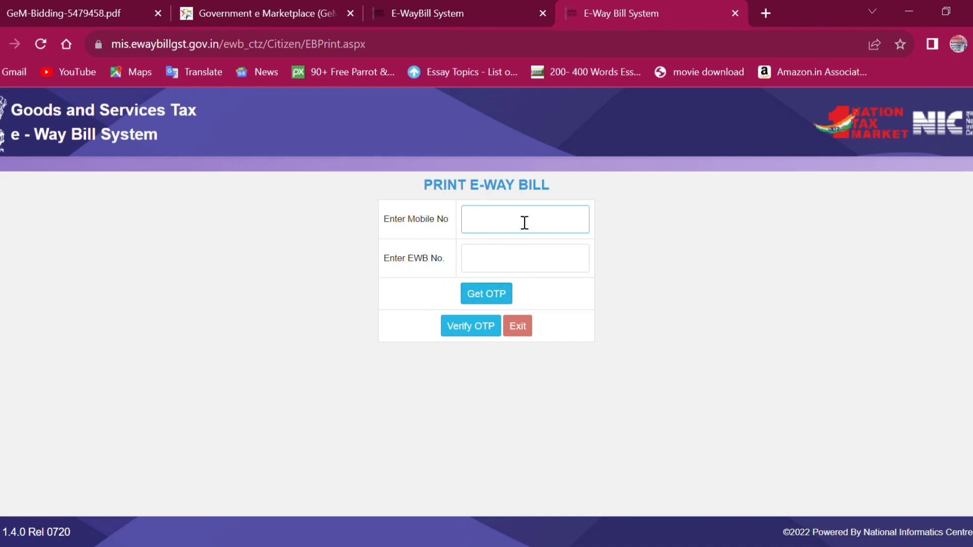
{"action": "type", "text": "8777"}
{"action": "left_click", "coordinate": [501, 274]}
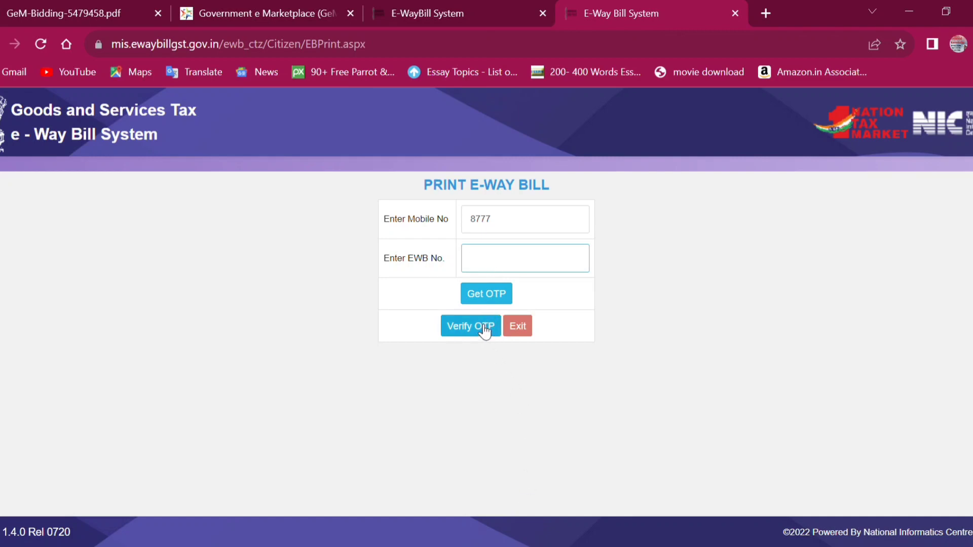
{"action": "left_click", "coordinate": [520, 327]}
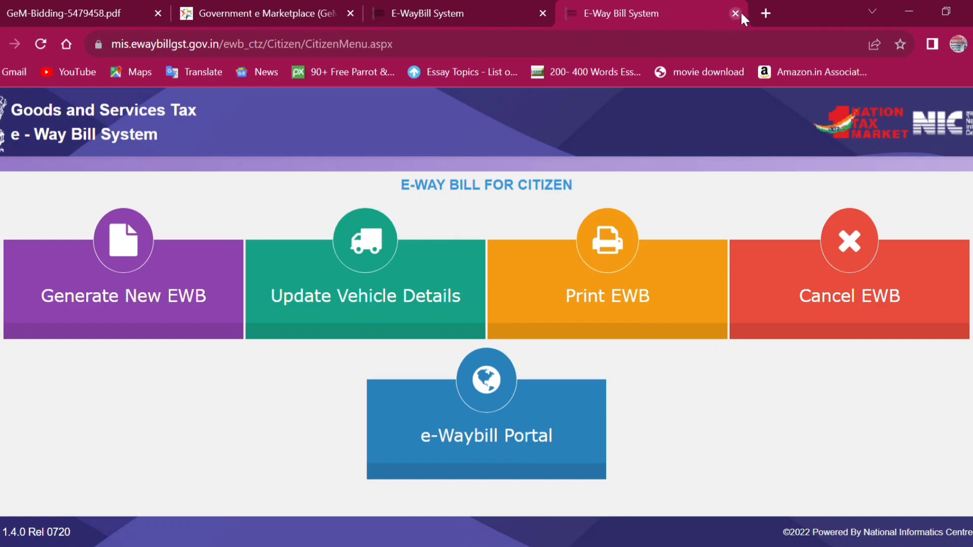